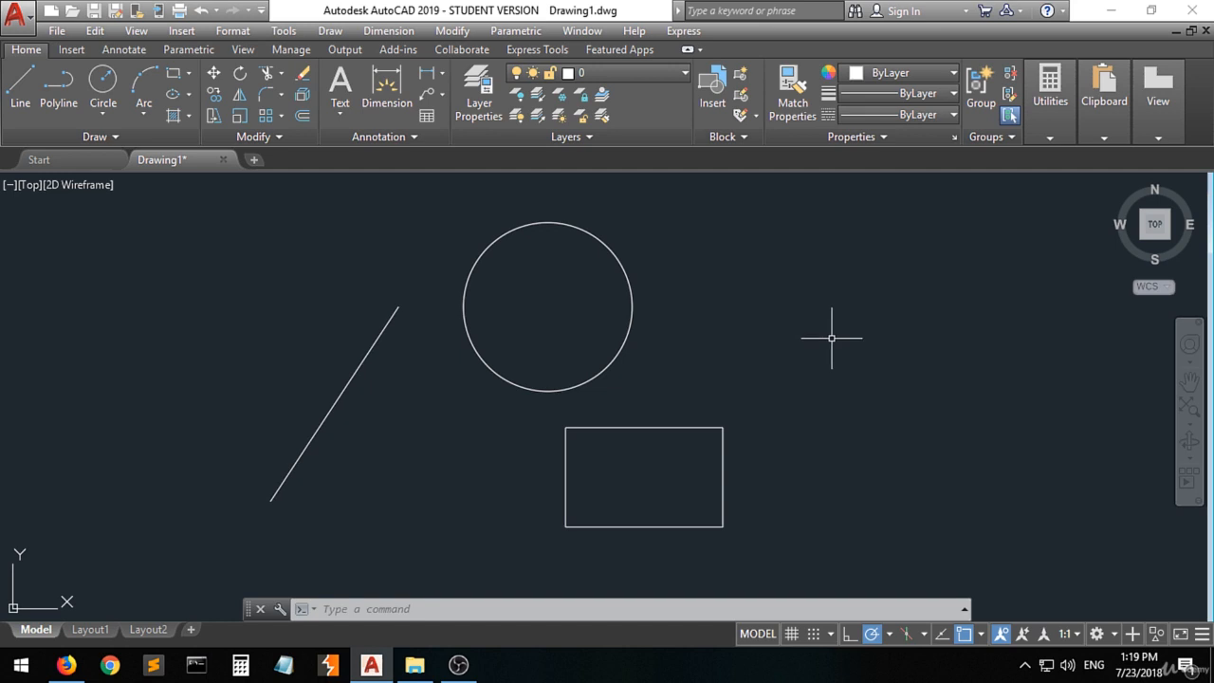
pyautogui.rightClick(886, 343)
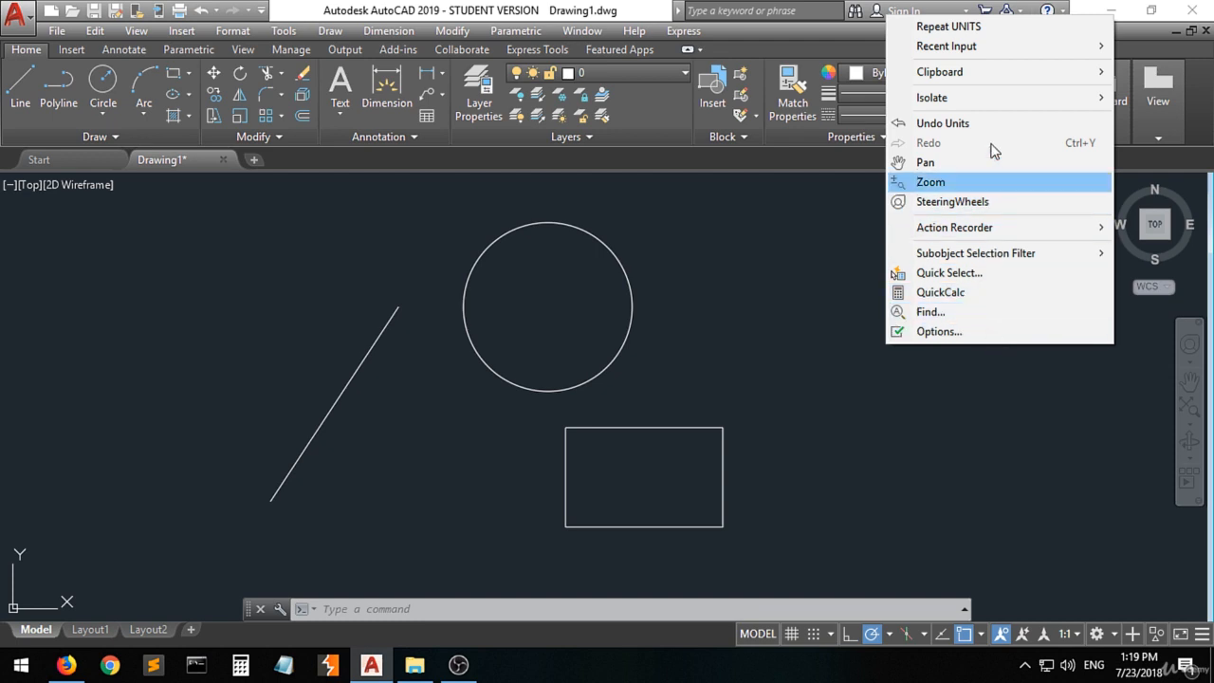
pyautogui.moveTo(998, 52)
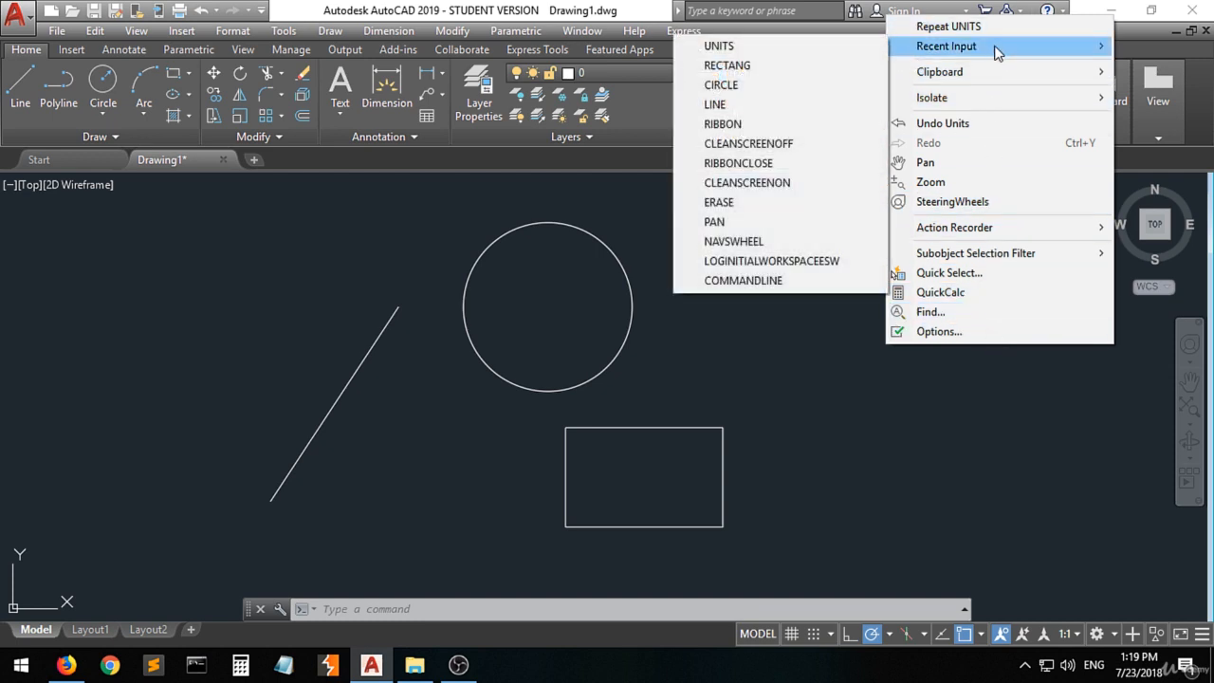
pyautogui.click(851, 360)
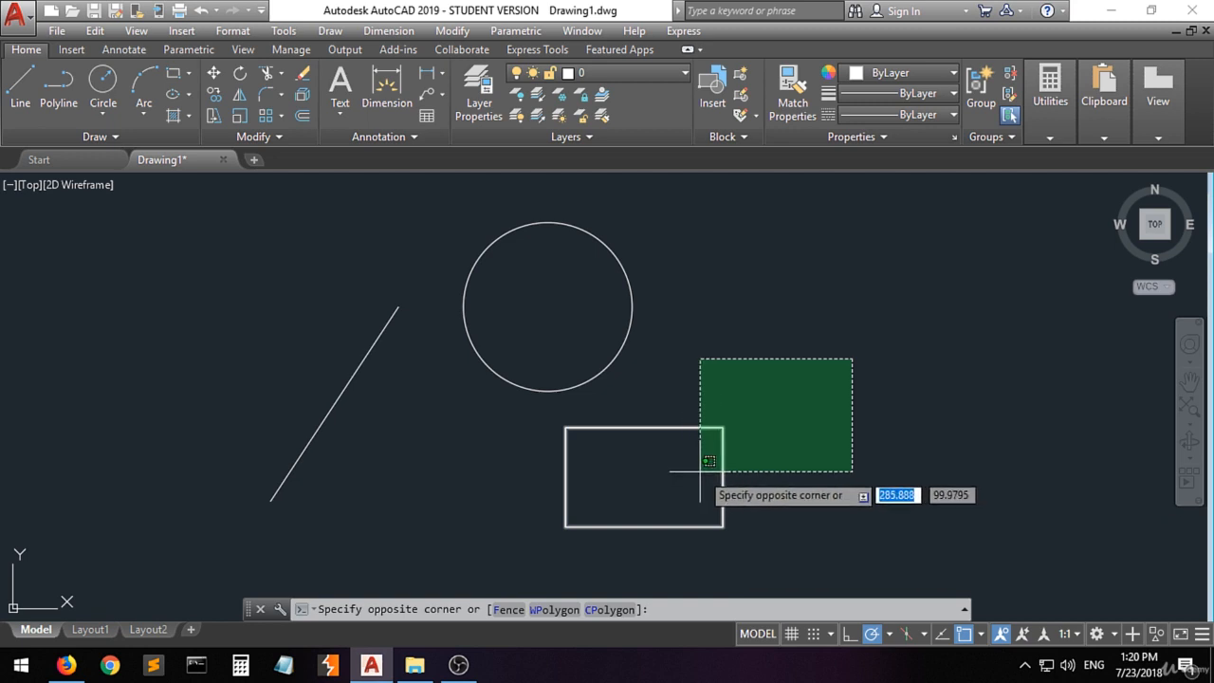
pyautogui.click(764, 455)
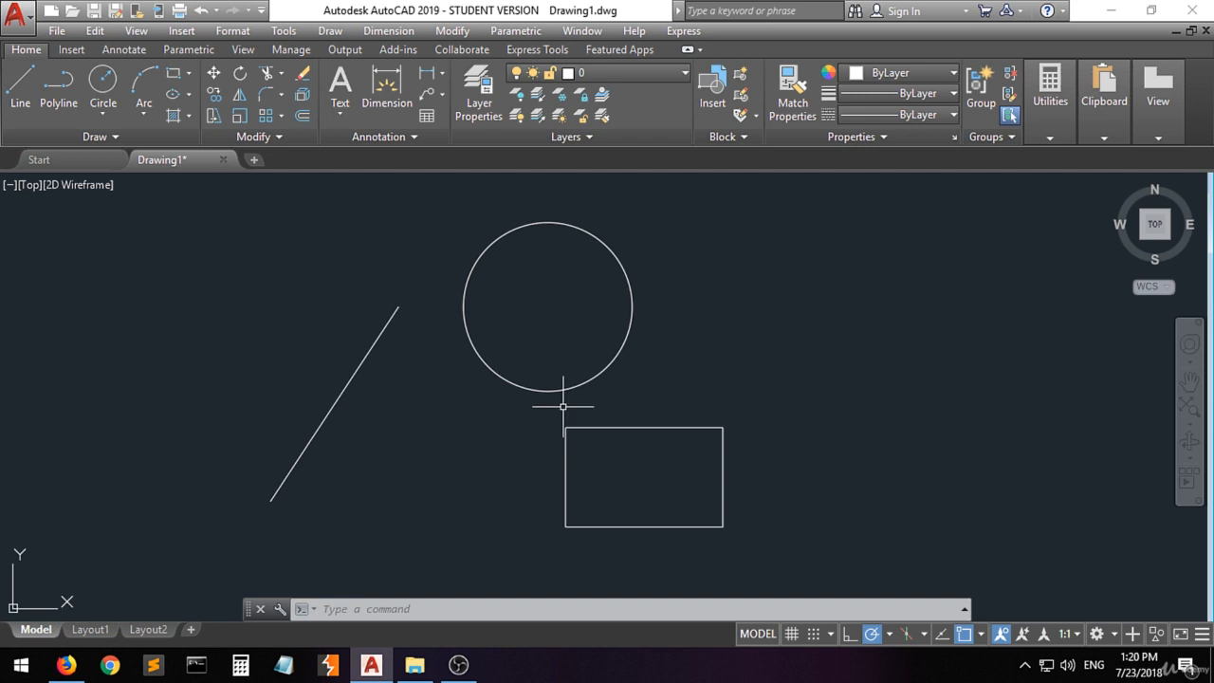
pyautogui.scroll(6, 562, 406)
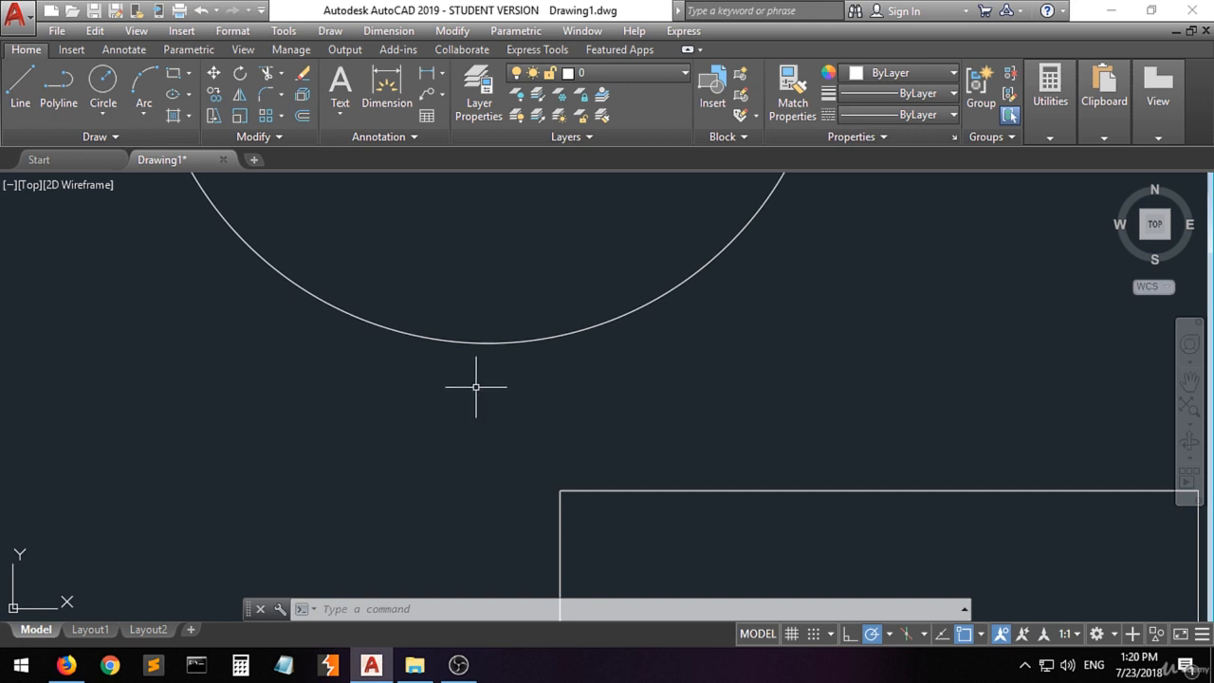
pyautogui.scroll(-9, 477, 389)
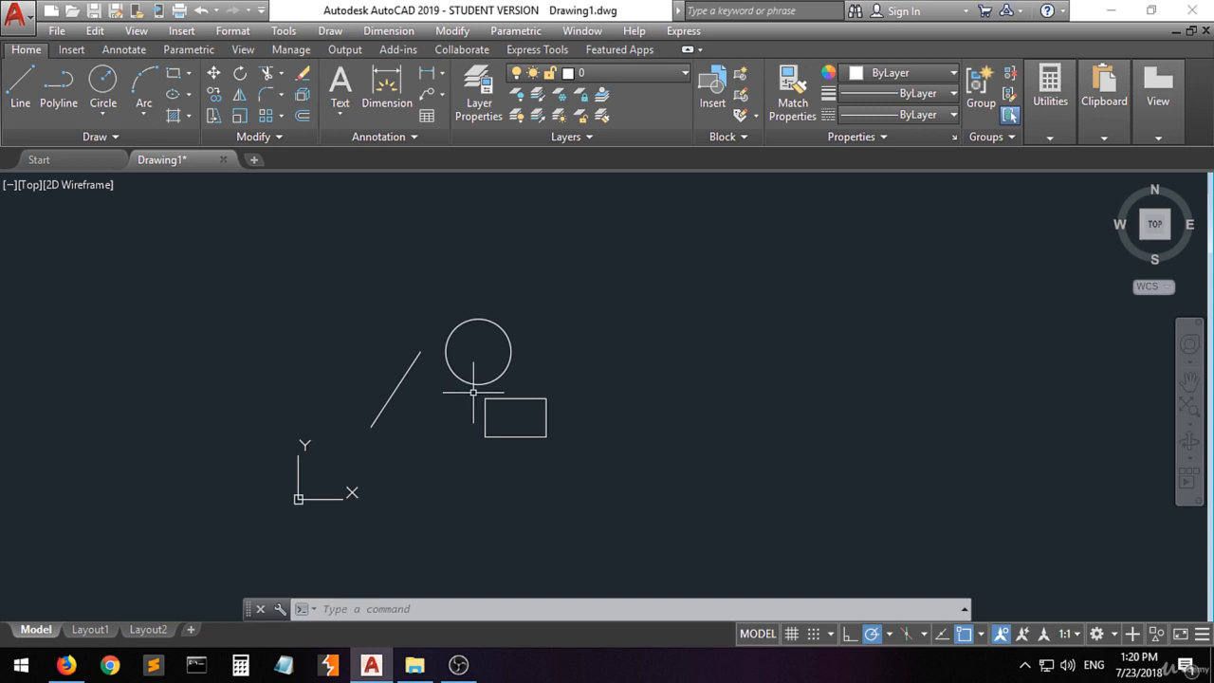
pyautogui.scroll(2, 461, 391)
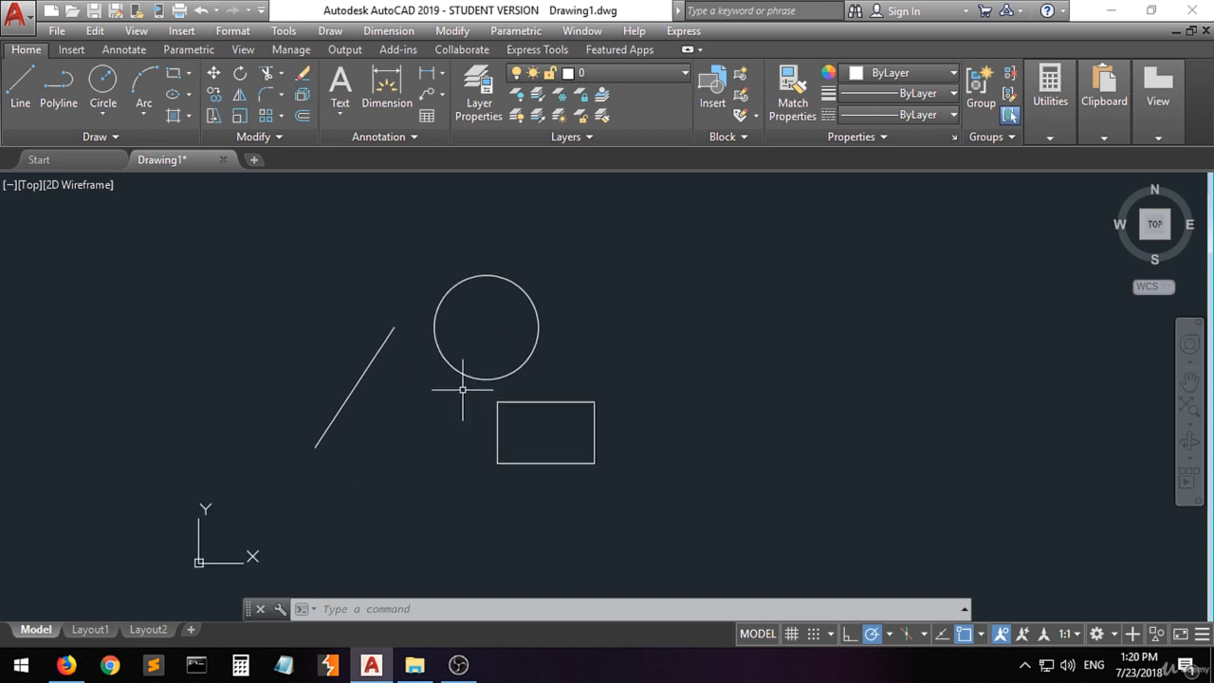
pyautogui.scroll(4, 465, 388)
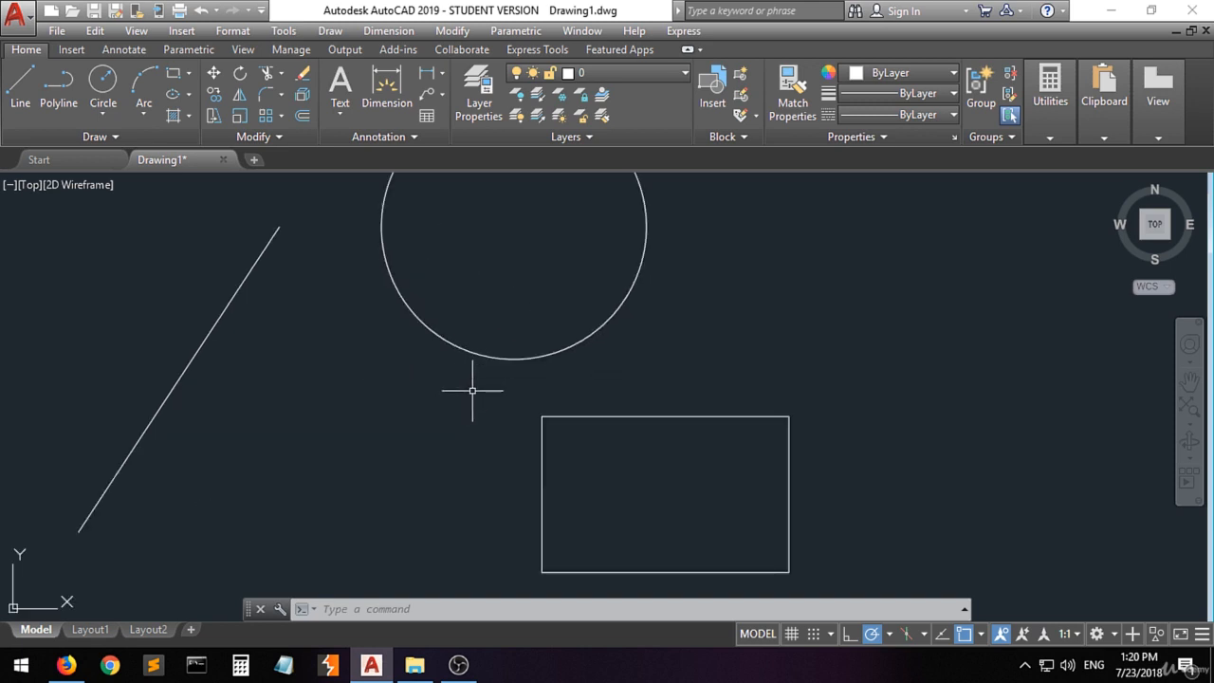
pyautogui.scroll(-2, 472, 390)
pyautogui.moveTo(428, 393); pyautogui.dragTo(447, 433)
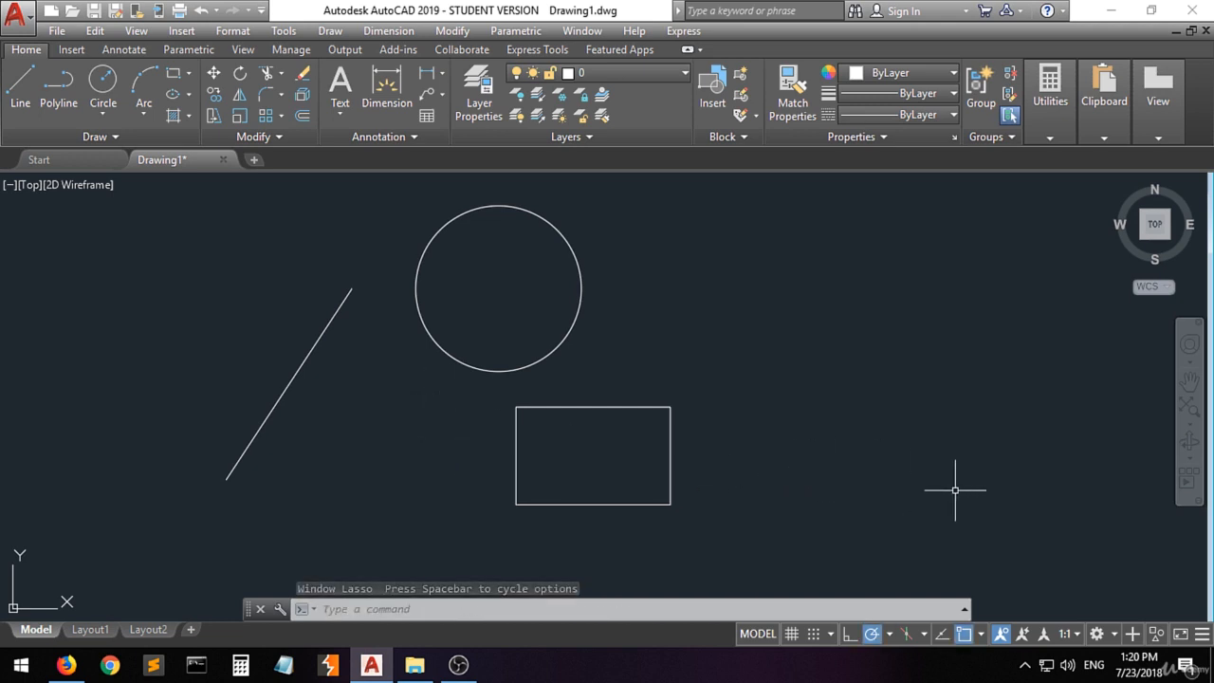
# - Choose Drafting & Annotation as the current workspace
pyautogui.click(1108, 637)
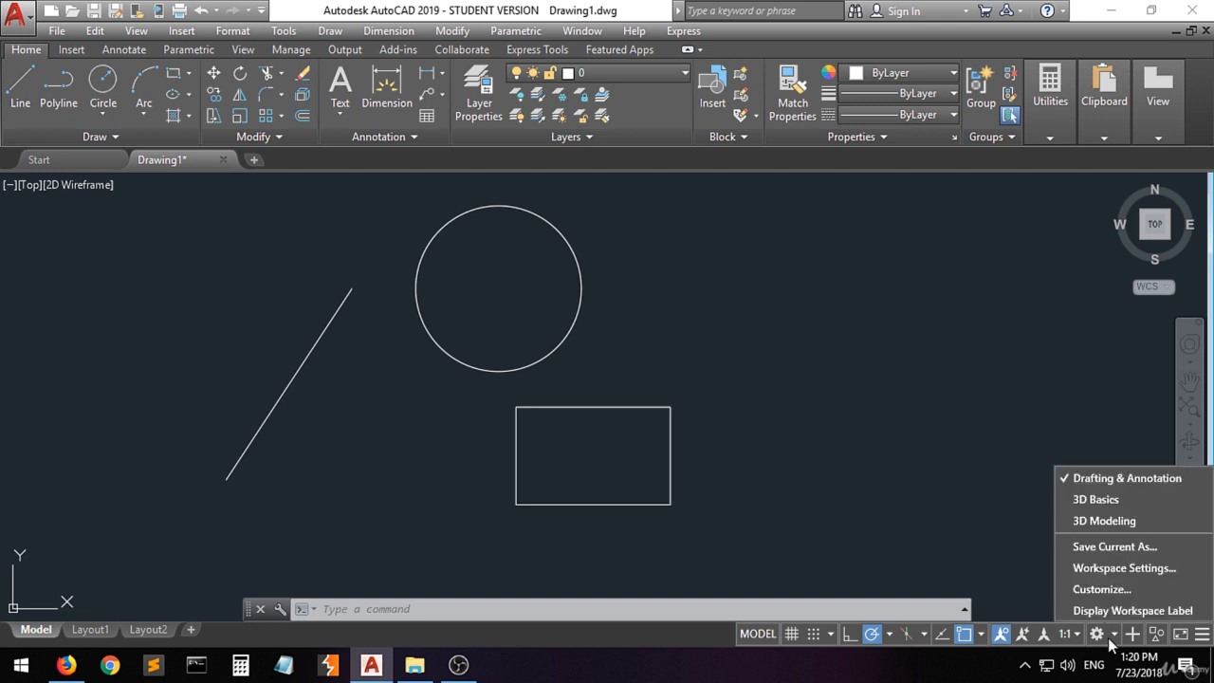
pyautogui.click(1123, 484)
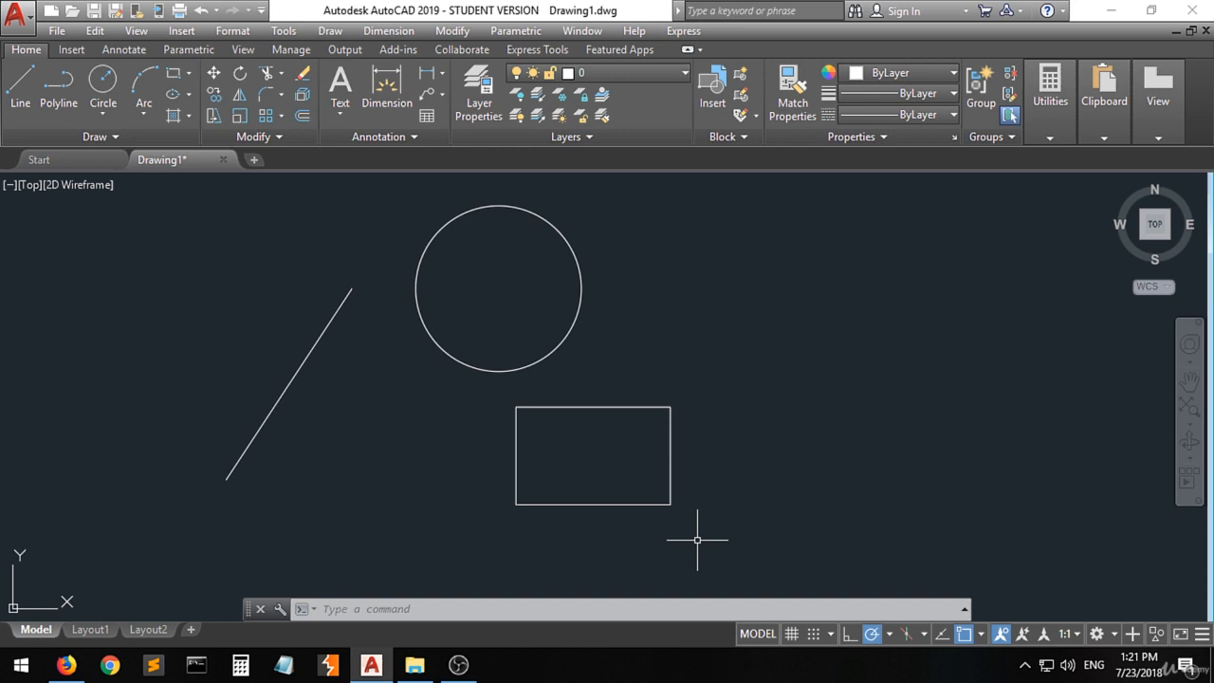
# - Configure the drawing units with length type Decimal and insertion scale Millimeters using the UNITS command
pyautogui.write('UNIT')
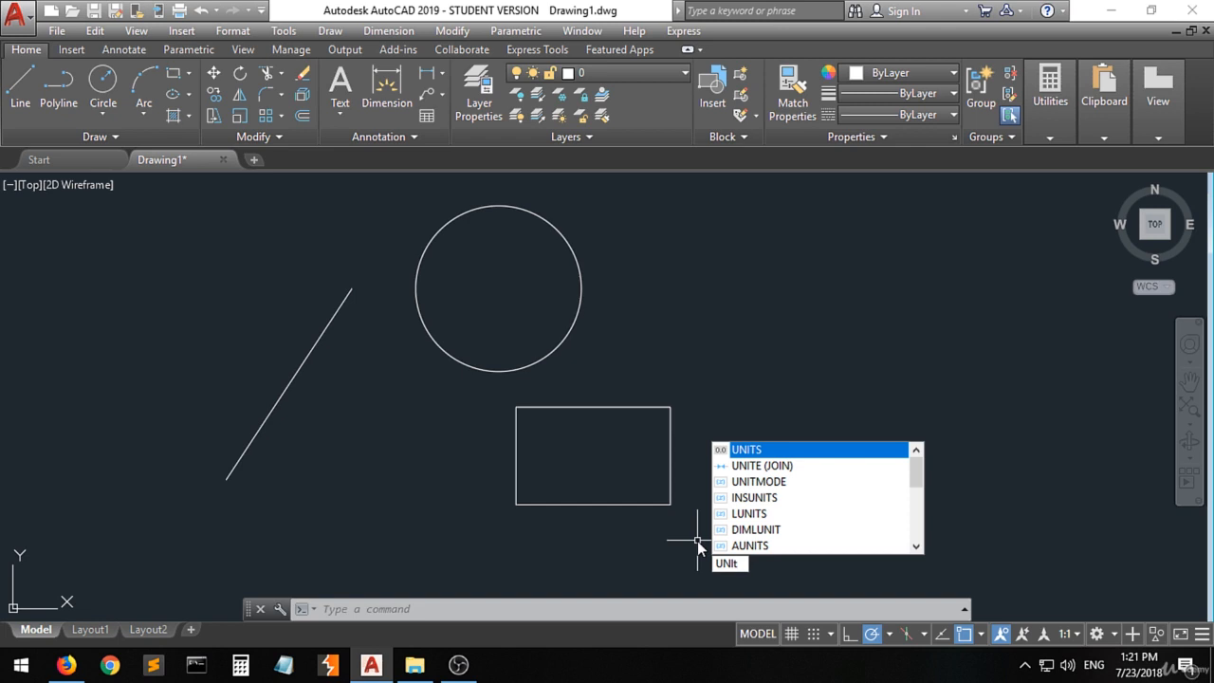
pyautogui.press('Return')
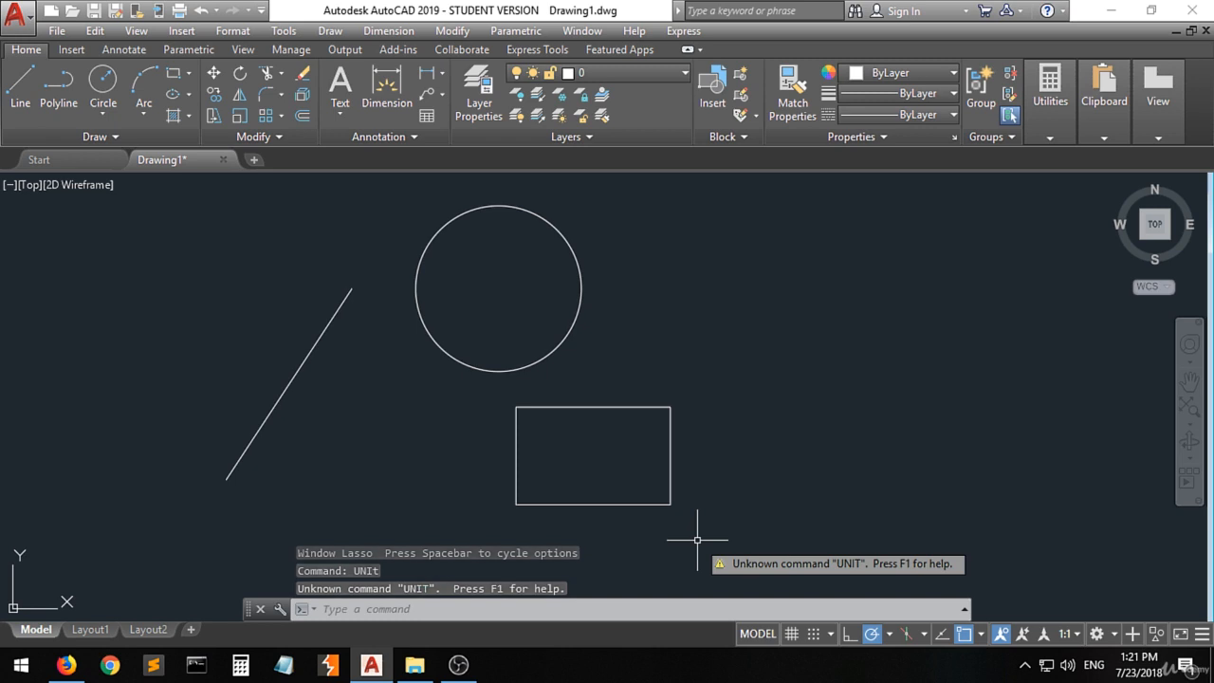
pyautogui.write('unit')
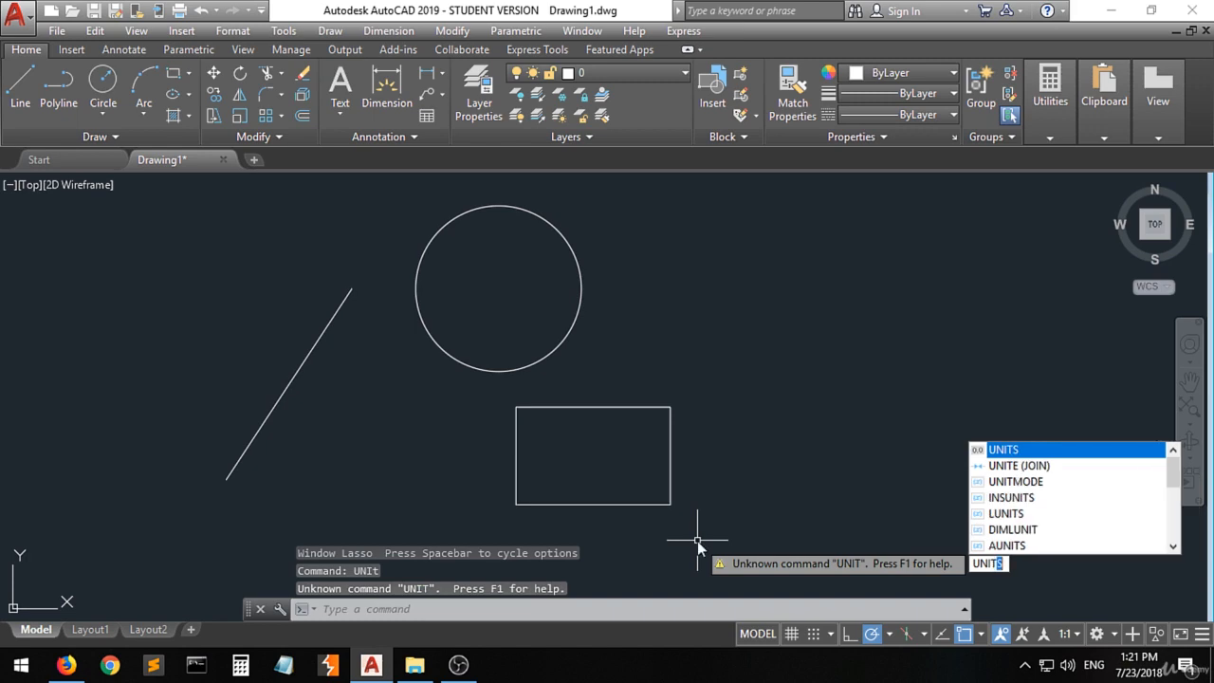
pyautogui.press('Return')
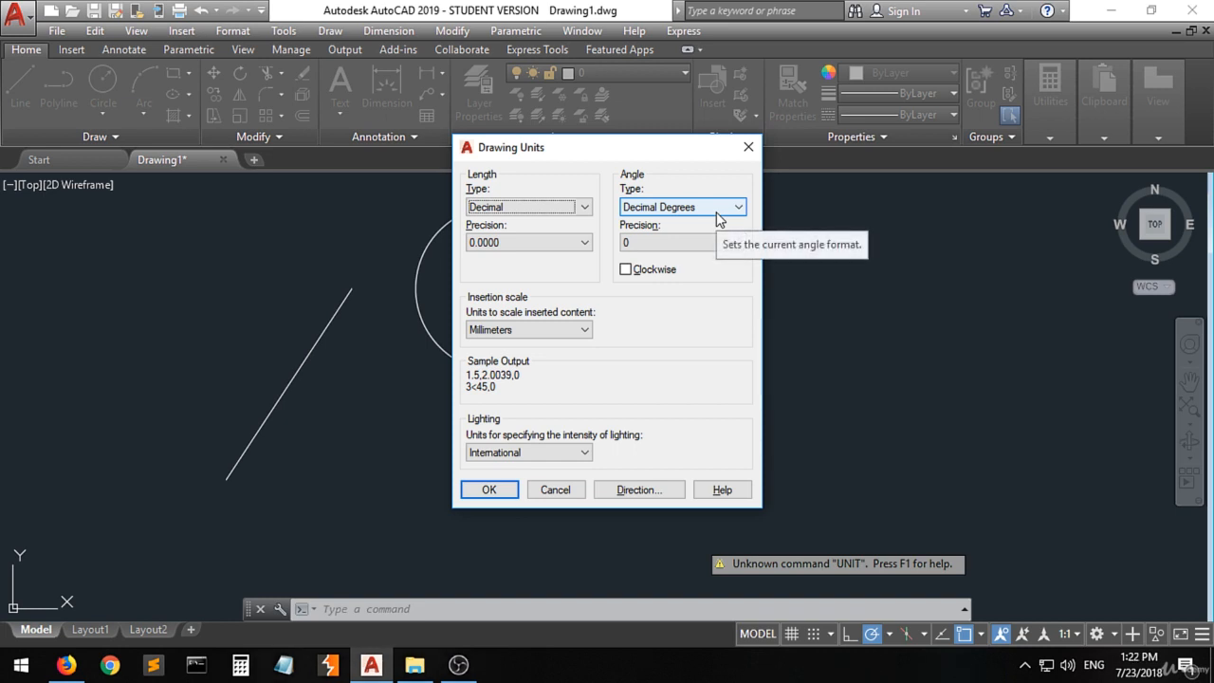
pyautogui.click(582, 207)
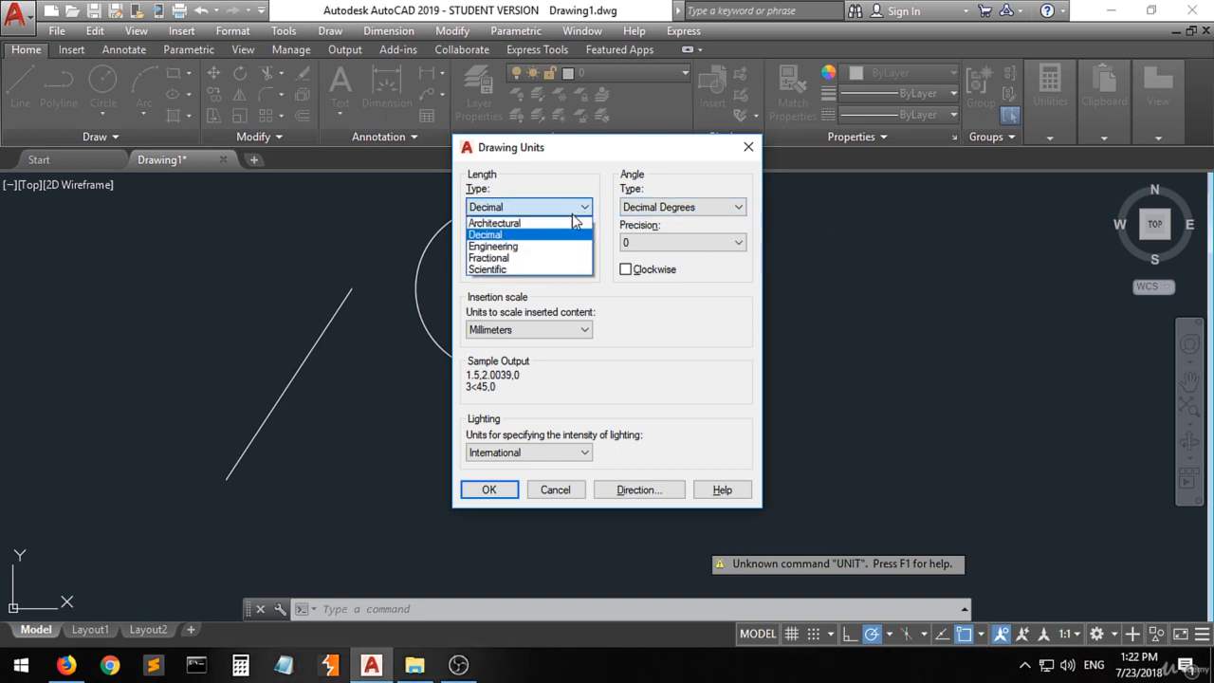
pyautogui.click(524, 234)
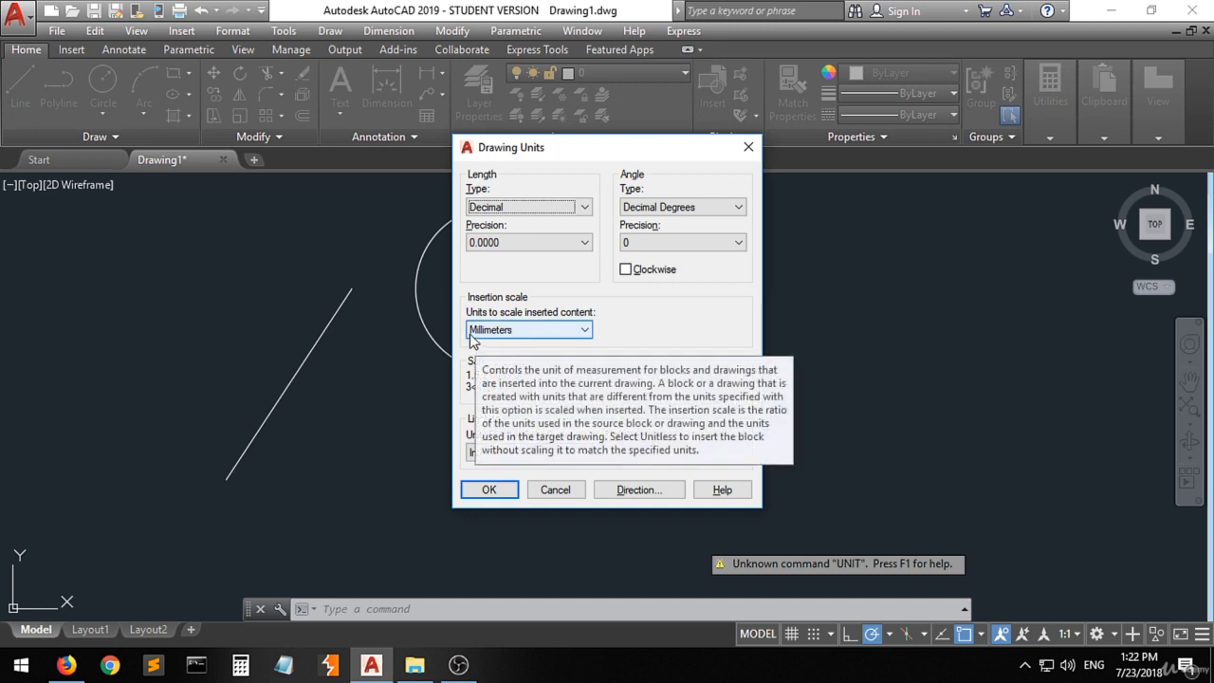
pyautogui.click(582, 332)
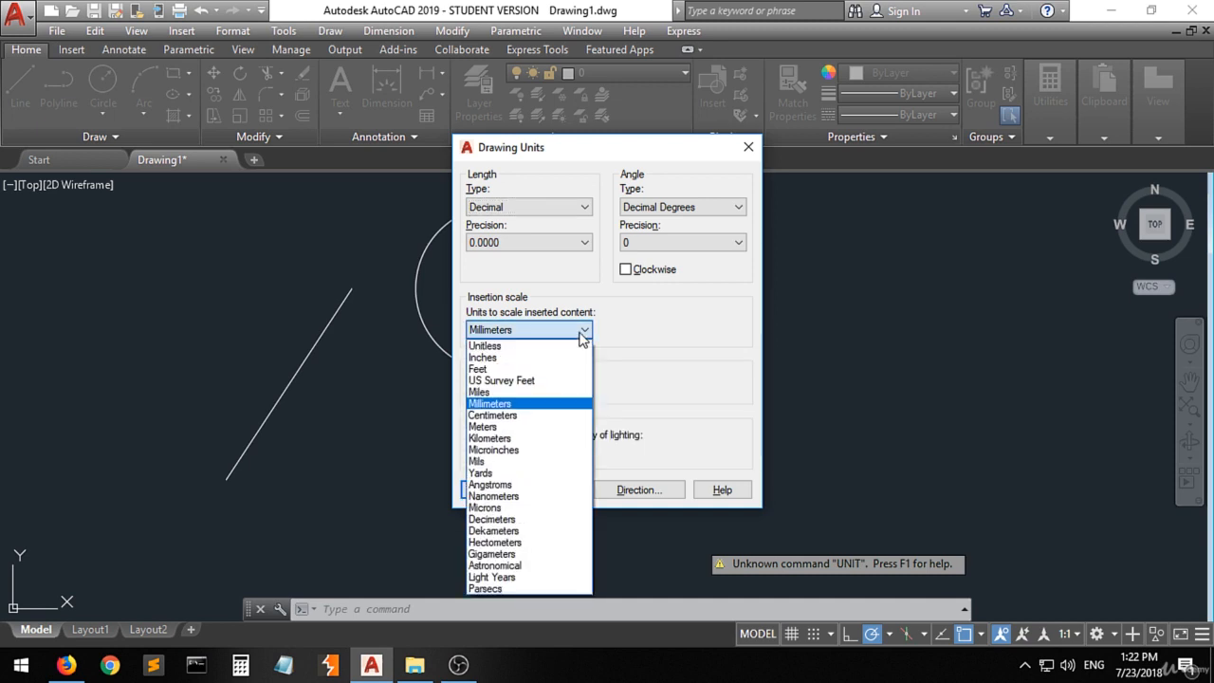
pyautogui.click(521, 405)
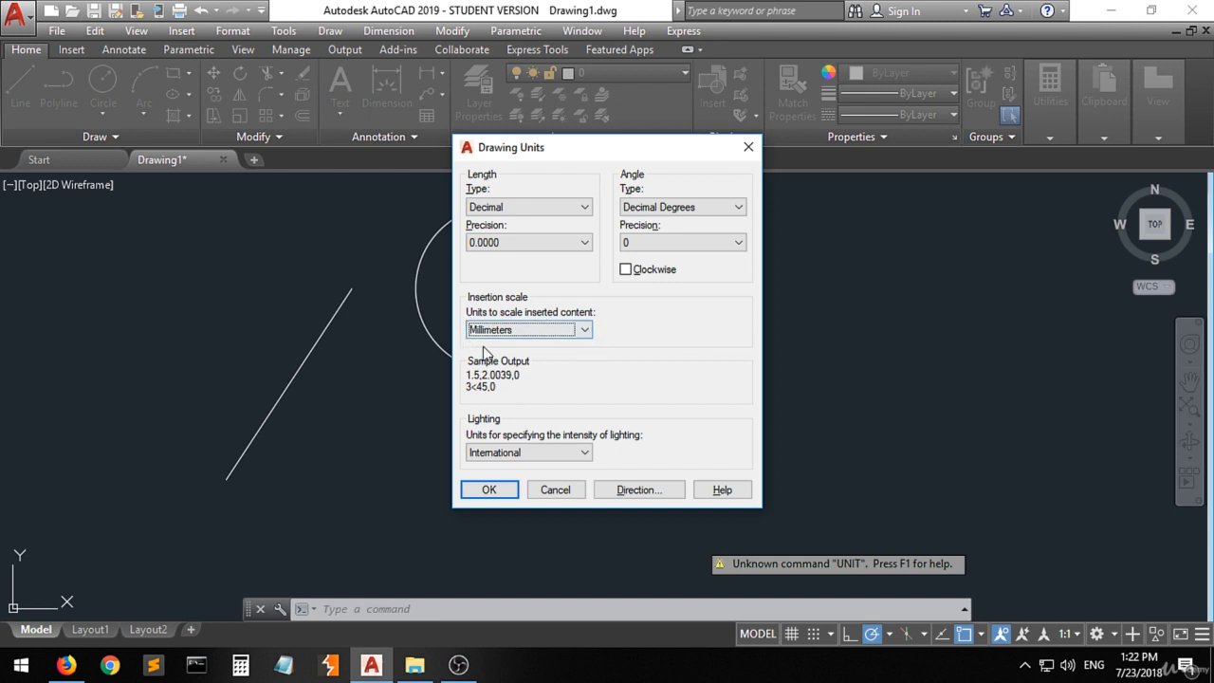
pyautogui.click(485, 491)
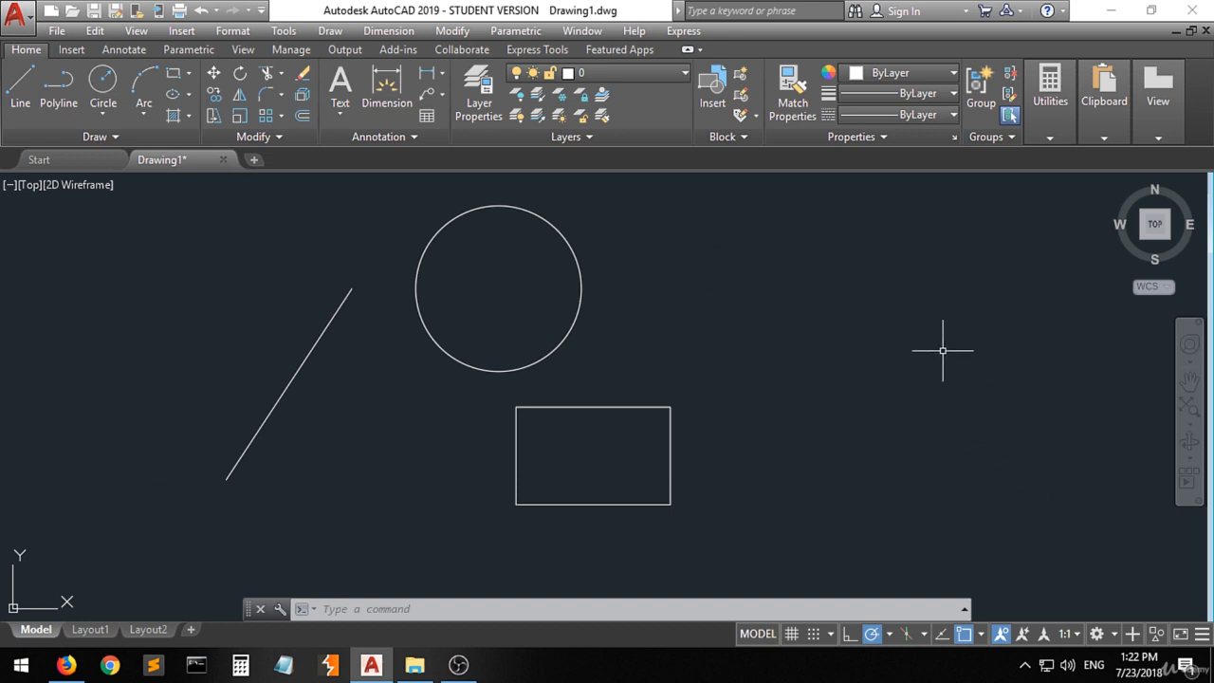
# - Review which object snap modes are enabled
pyautogui.click(981, 634)
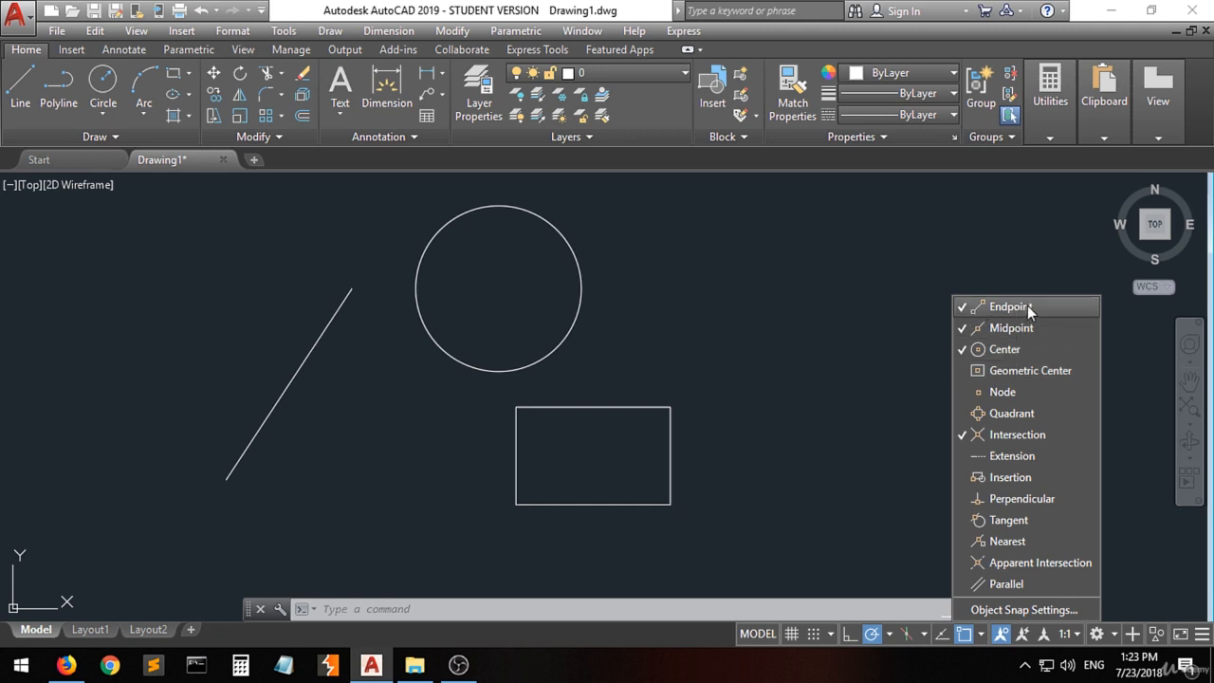
pyautogui.click(827, 396)
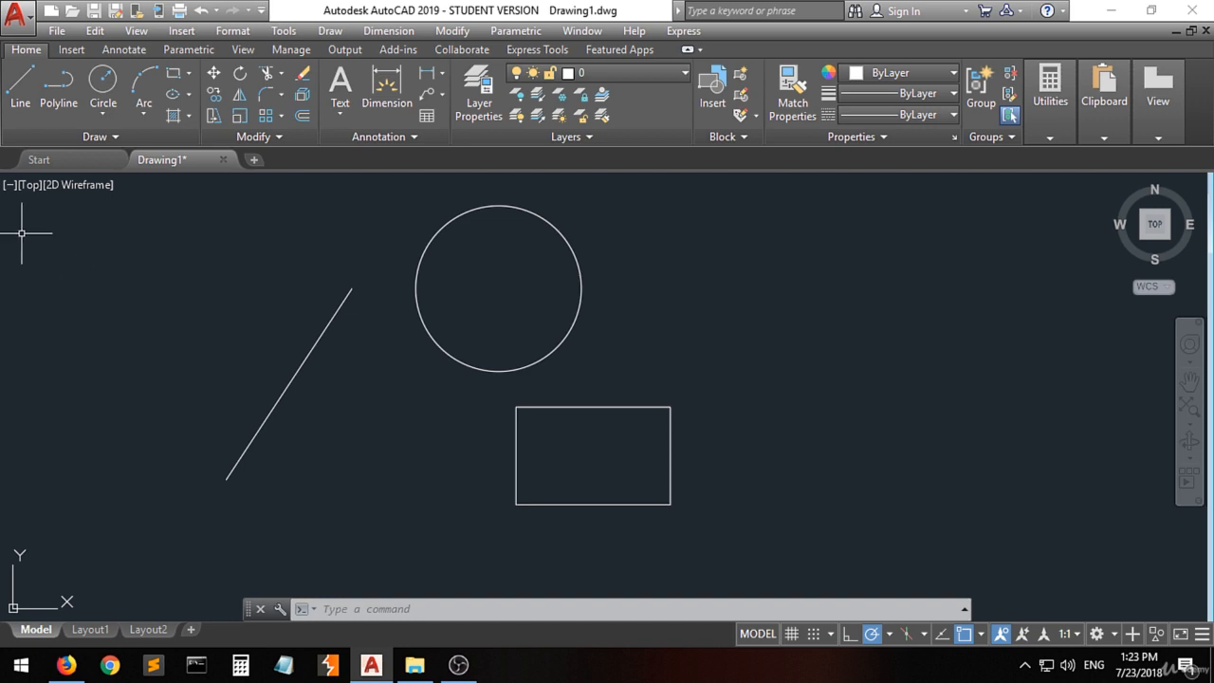
# - With object snap off, draw a line from the slanted line's upper end to the gap between the circle and rectangle, and inspect the joint
pyautogui.click(20, 87)
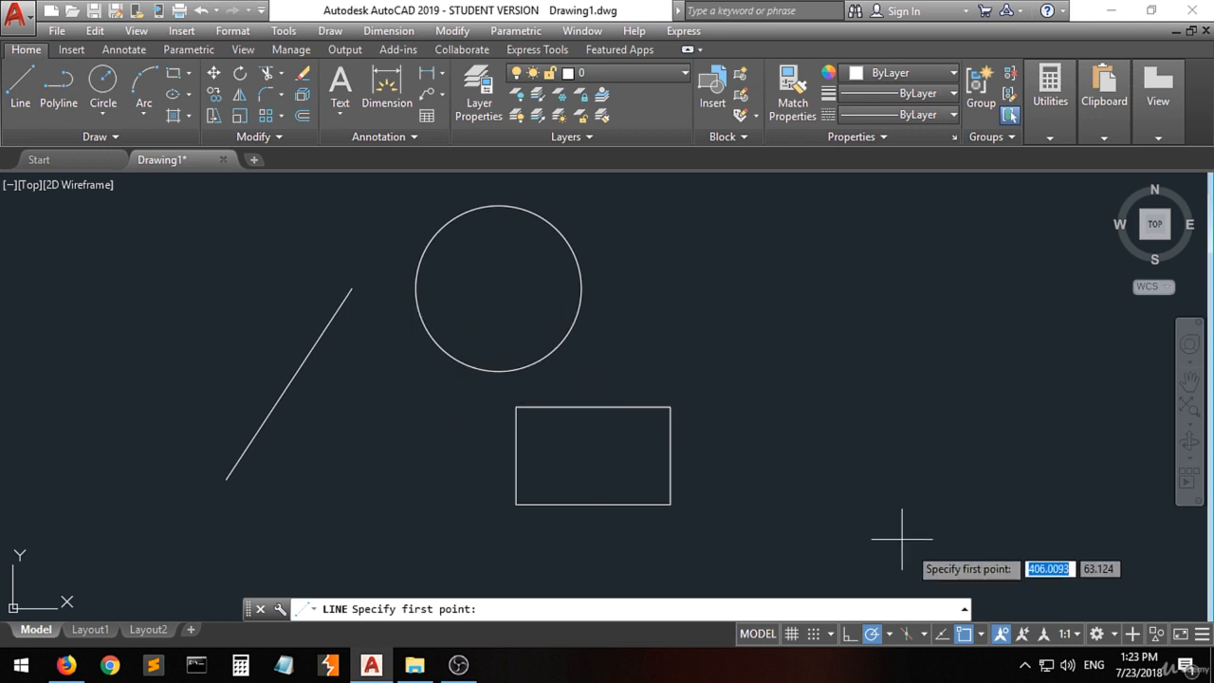
pyautogui.click(964, 633)
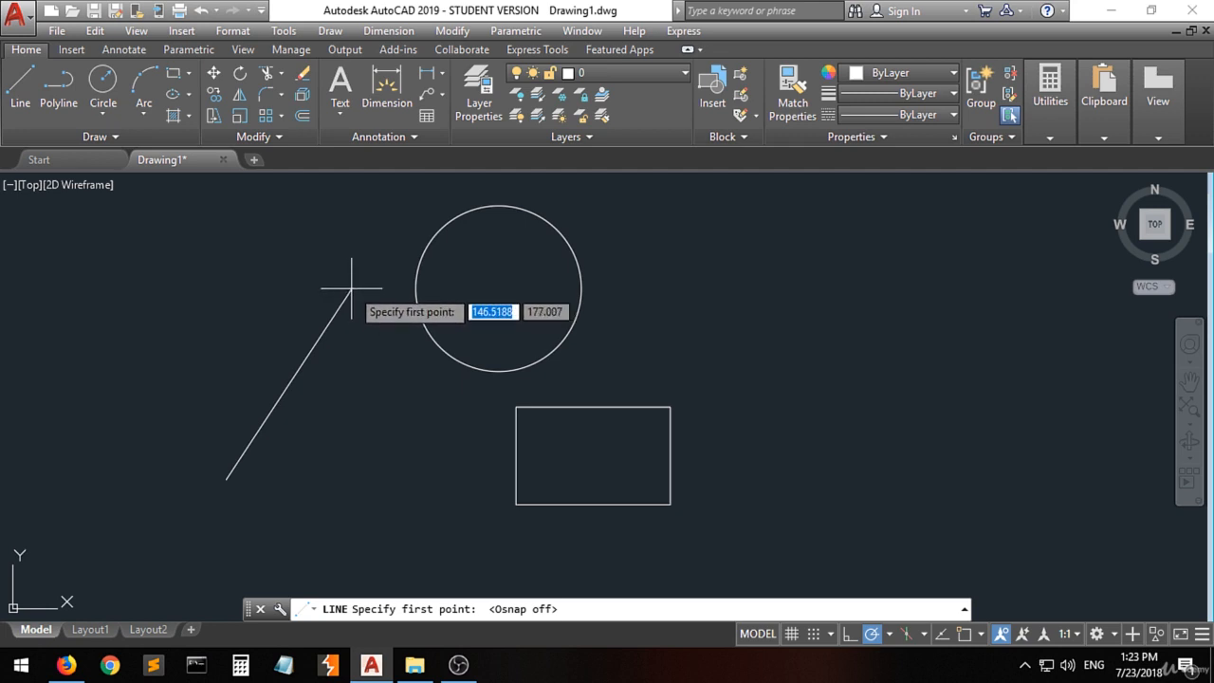
pyautogui.click(351, 287)
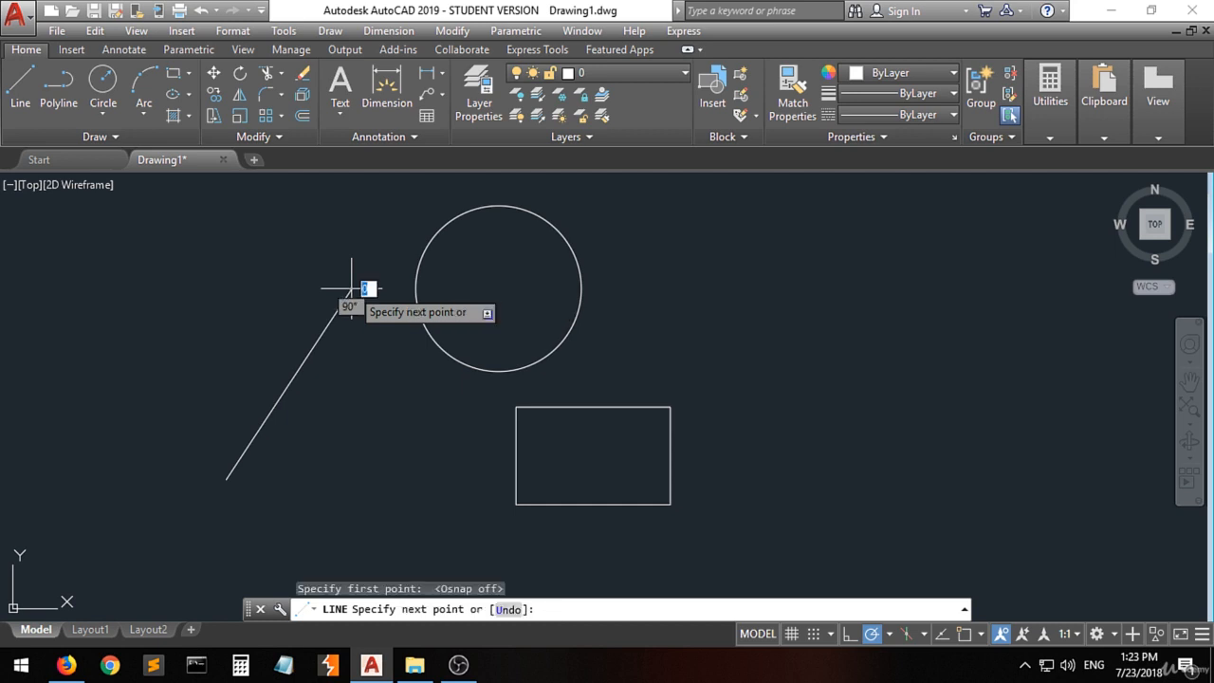
pyautogui.click(448, 398)
pyautogui.press('Return')
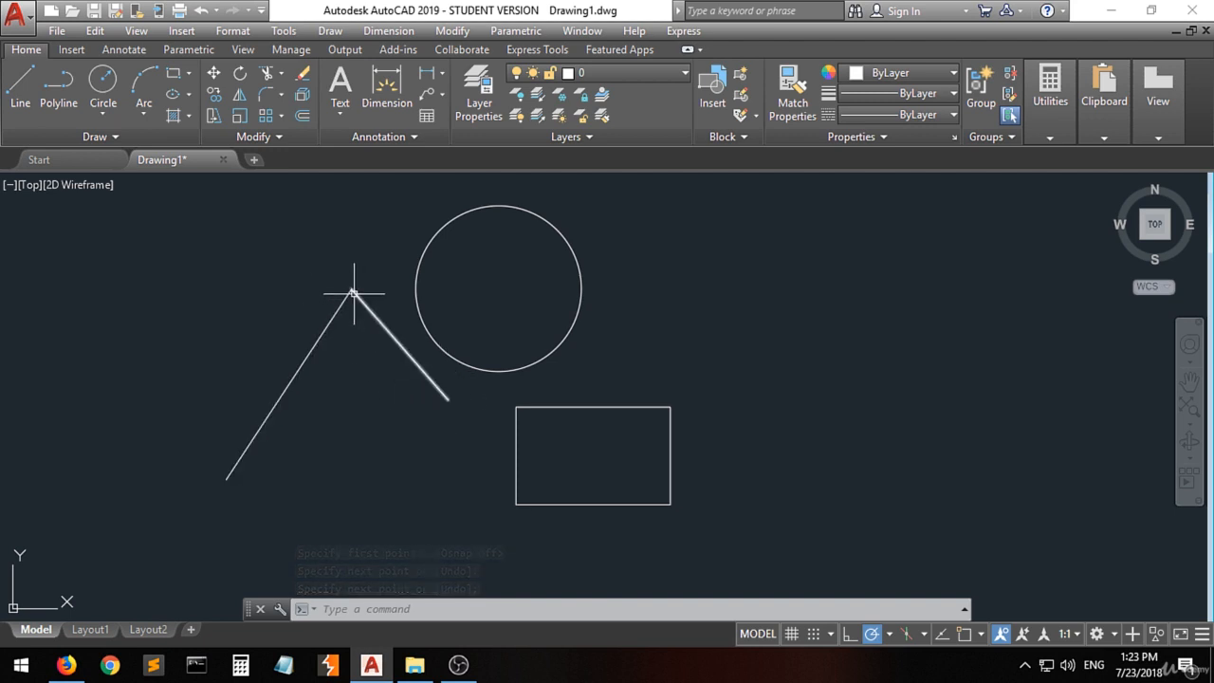
pyautogui.scroll(5, 353, 293)
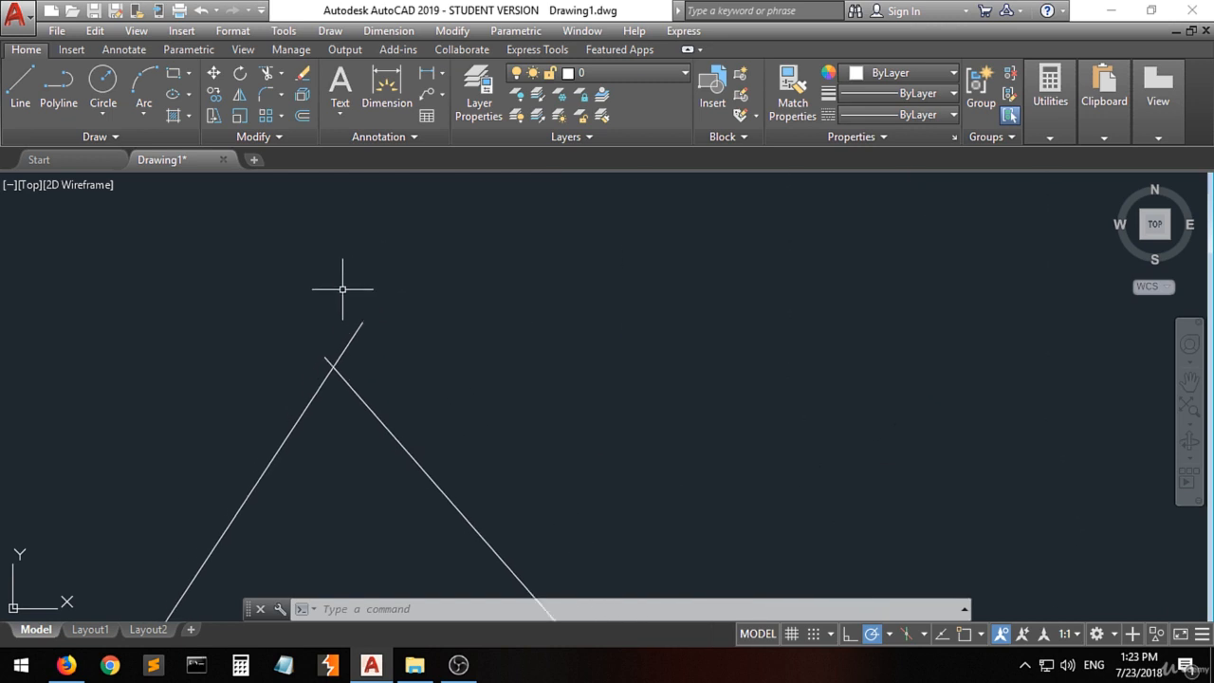
pyautogui.scroll(6, 327, 401)
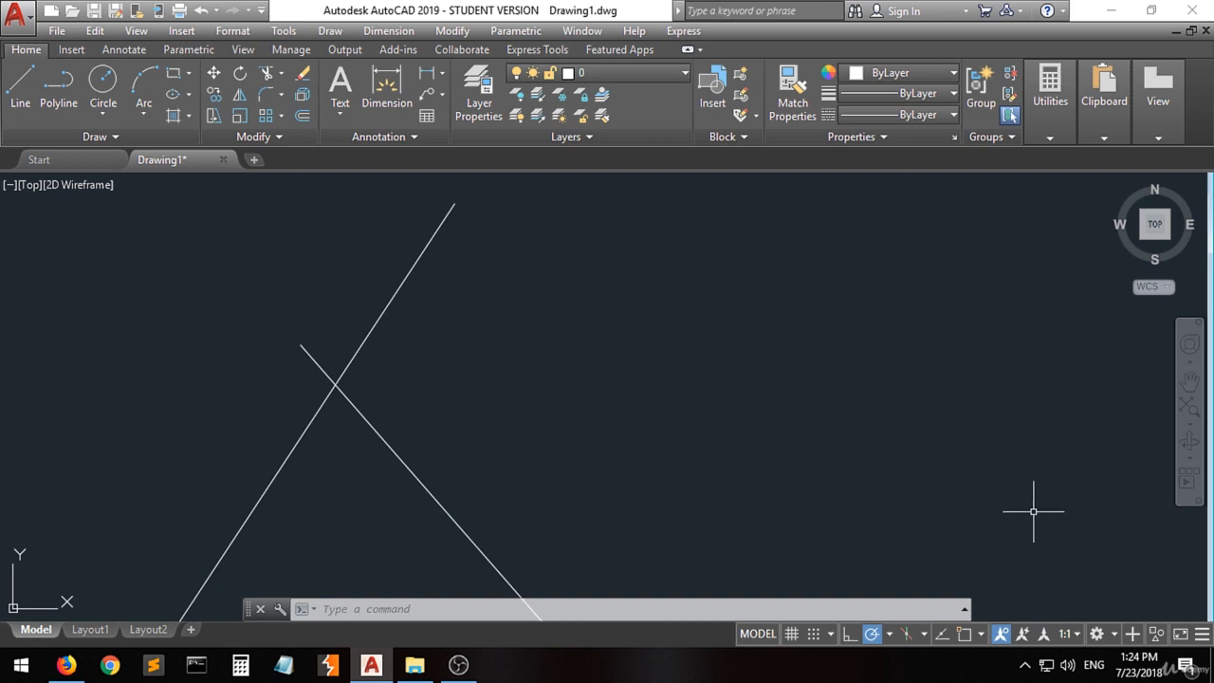
# - Turn object snap back on and check the active snap modes, including Endpoint
pyautogui.click(963, 635)
pyautogui.click(982, 635)
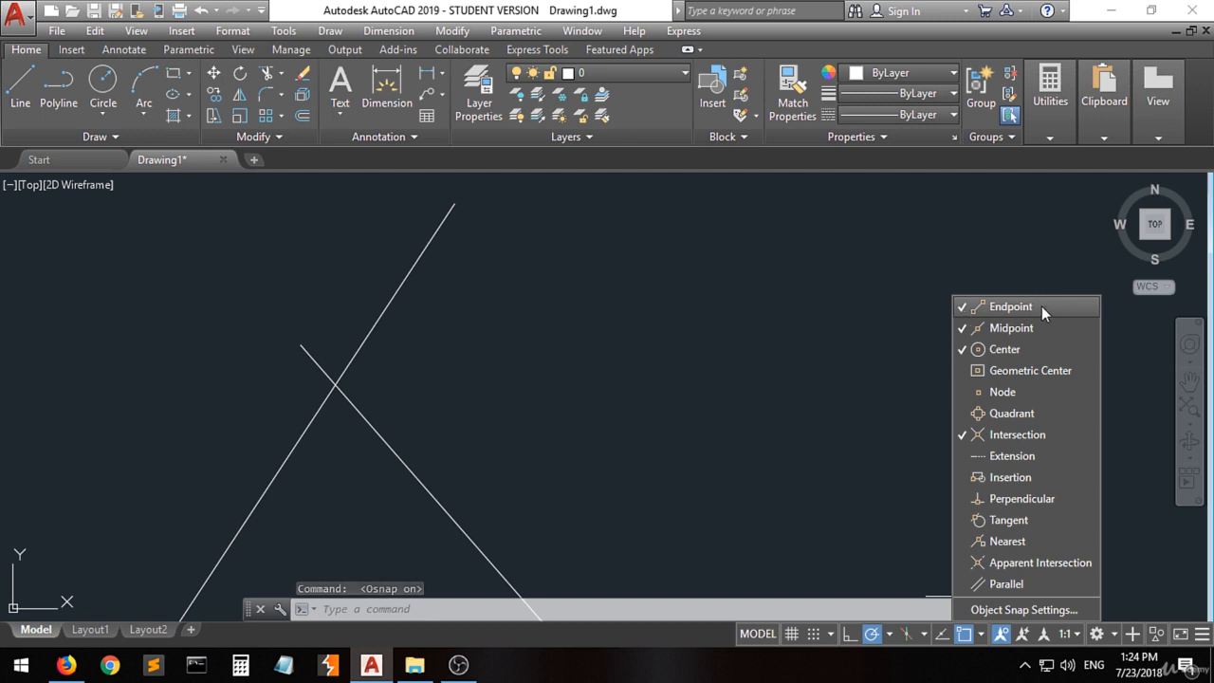
pyautogui.click(694, 361)
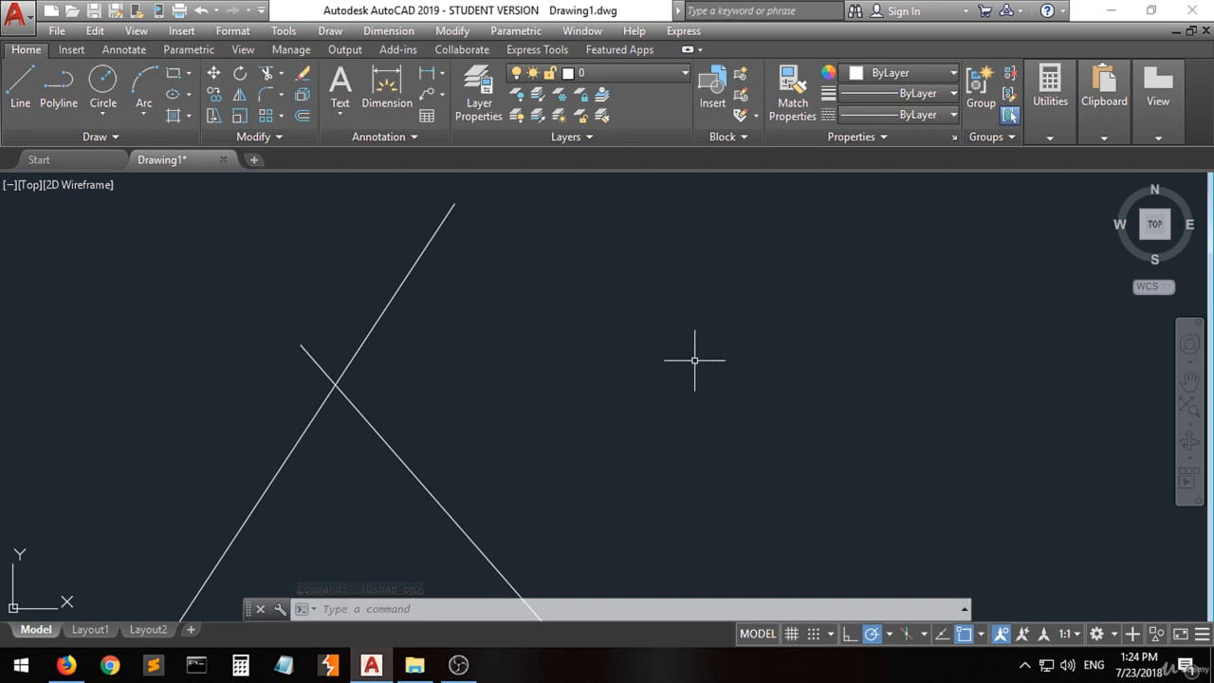
# - Delete the line drawn without object snap from the slanted line's upper end
pyautogui.scroll(-6, 293, 442)
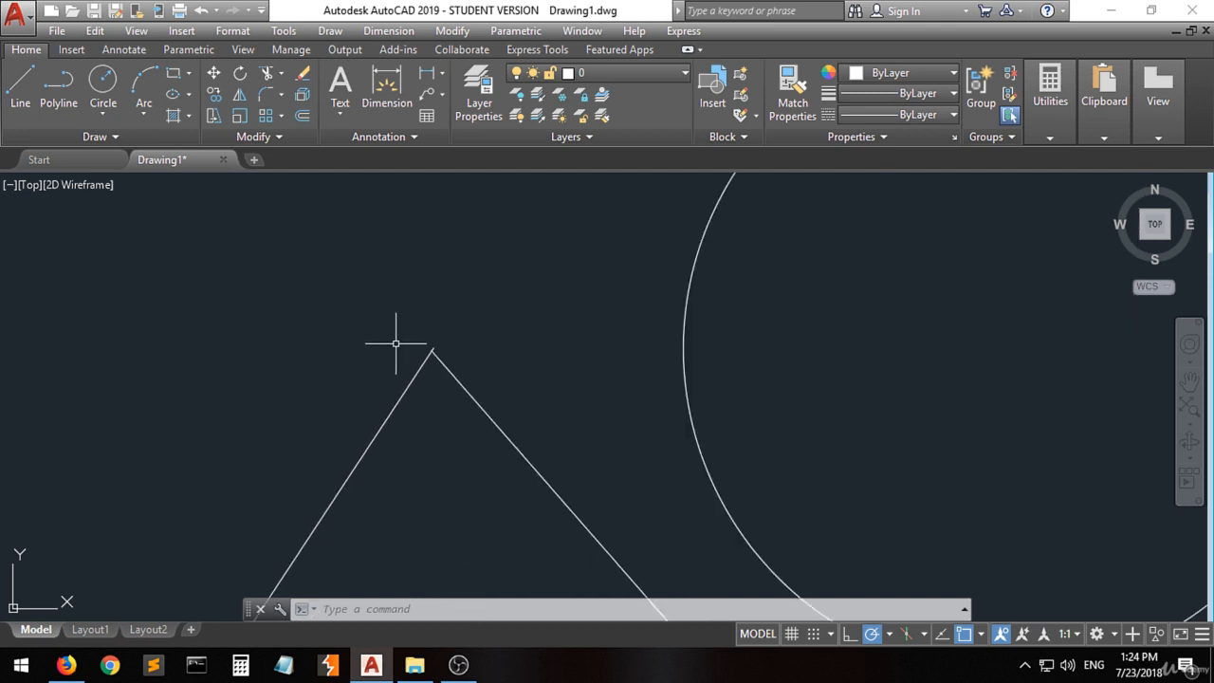
pyautogui.scroll(-4, 414, 386)
pyautogui.click(493, 459)
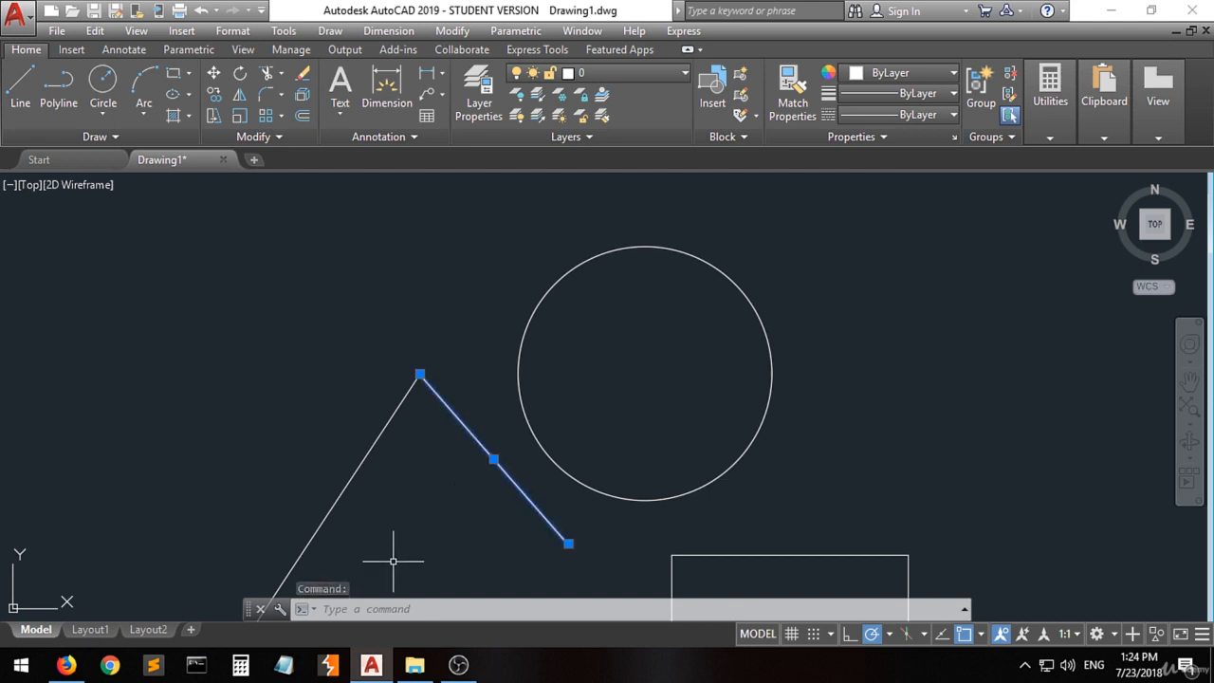
pyautogui.press('Delete')
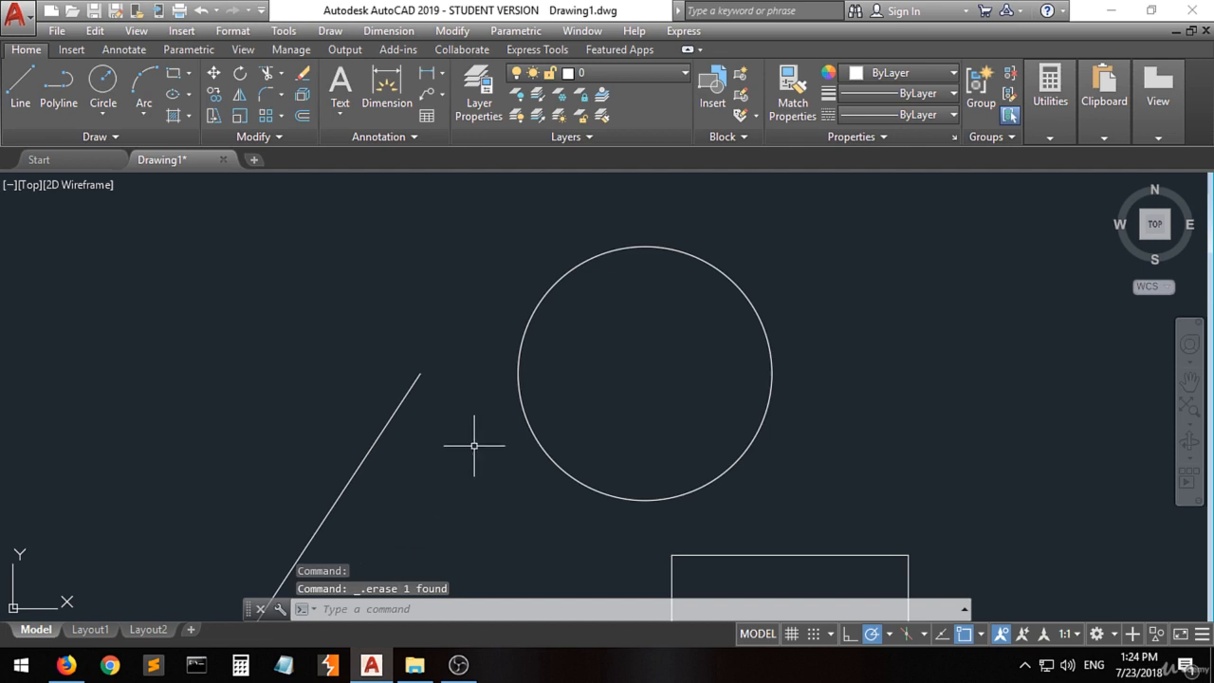
# - With object snap on, draw a line from the slanted line's upper endpoint to the gap between the circle and rectangle, and inspect the joint
pyautogui.scroll(-2, 594, 312)
pyautogui.scroll(2, 496, 382)
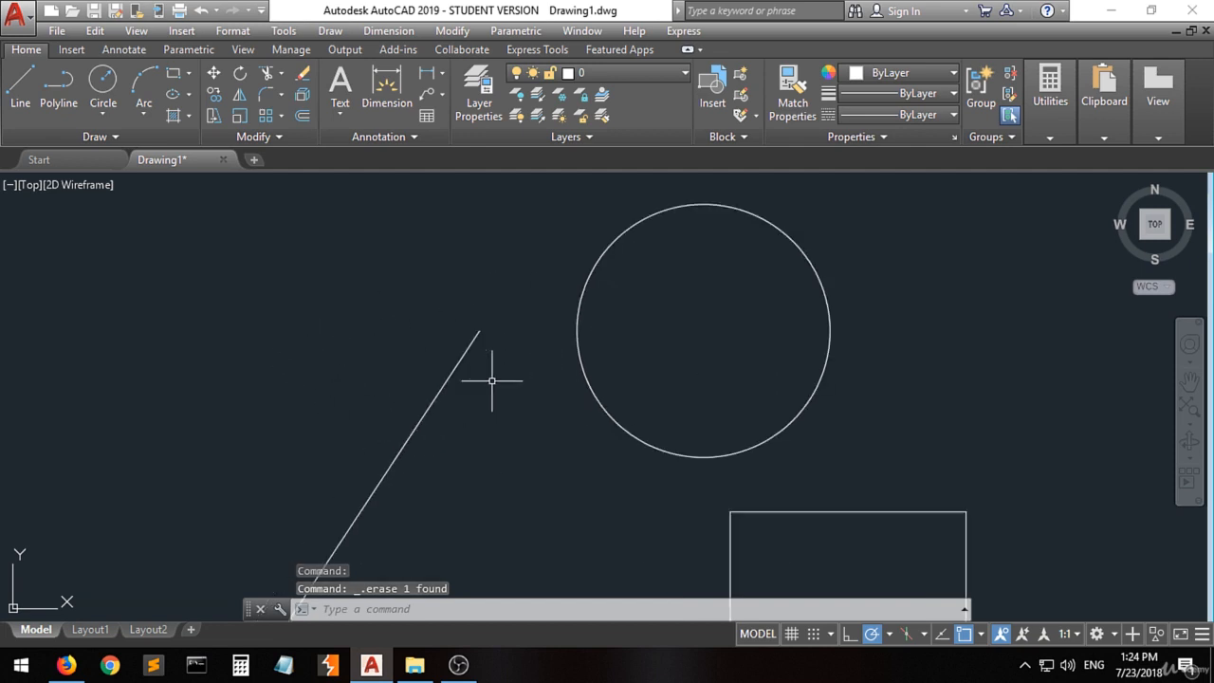
pyautogui.click(20, 90)
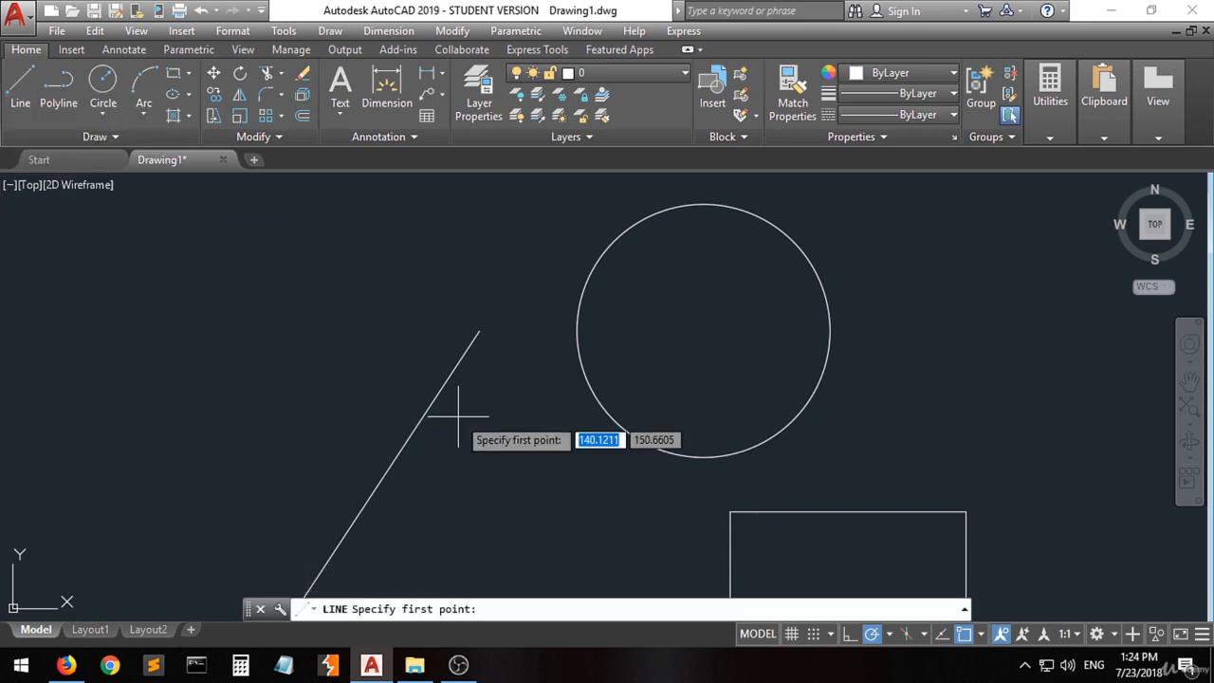
pyautogui.click(479, 330)
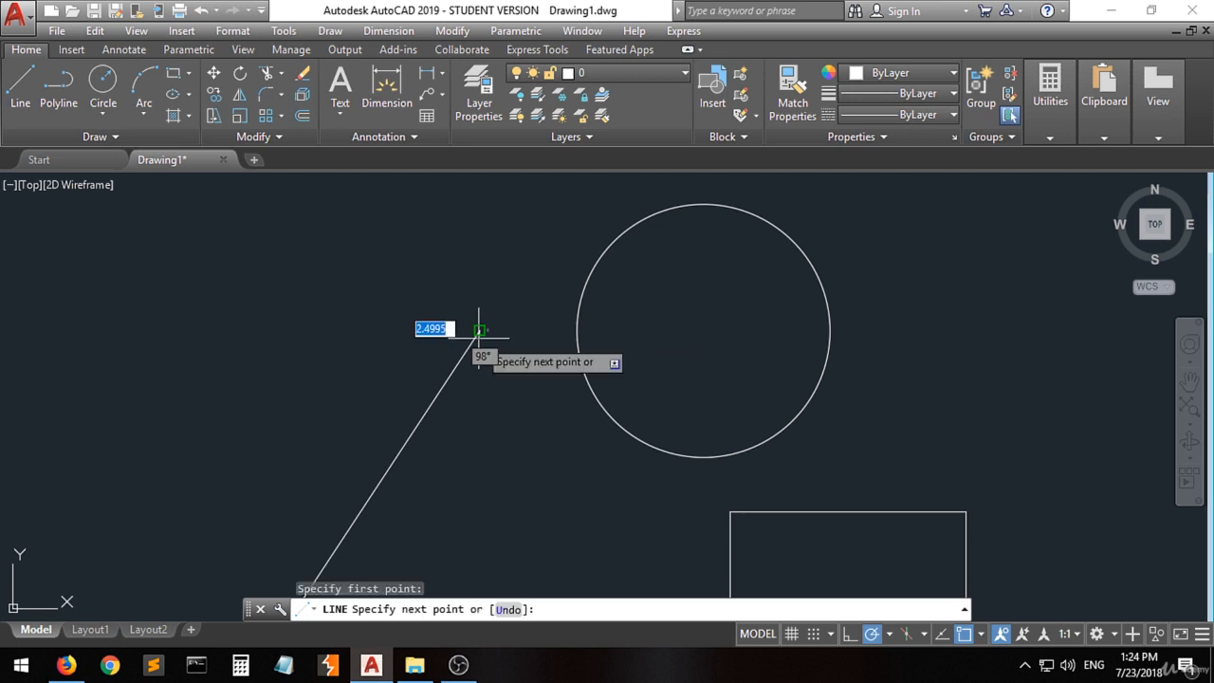
pyautogui.click(643, 514)
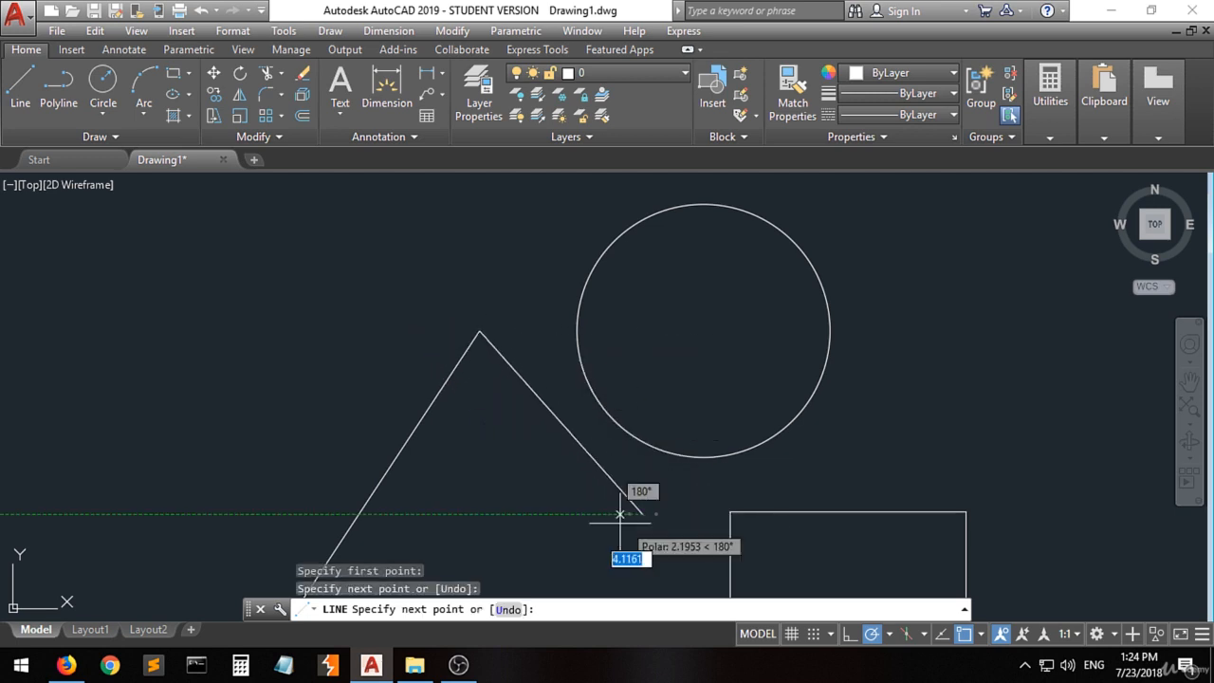
pyautogui.press('Return')
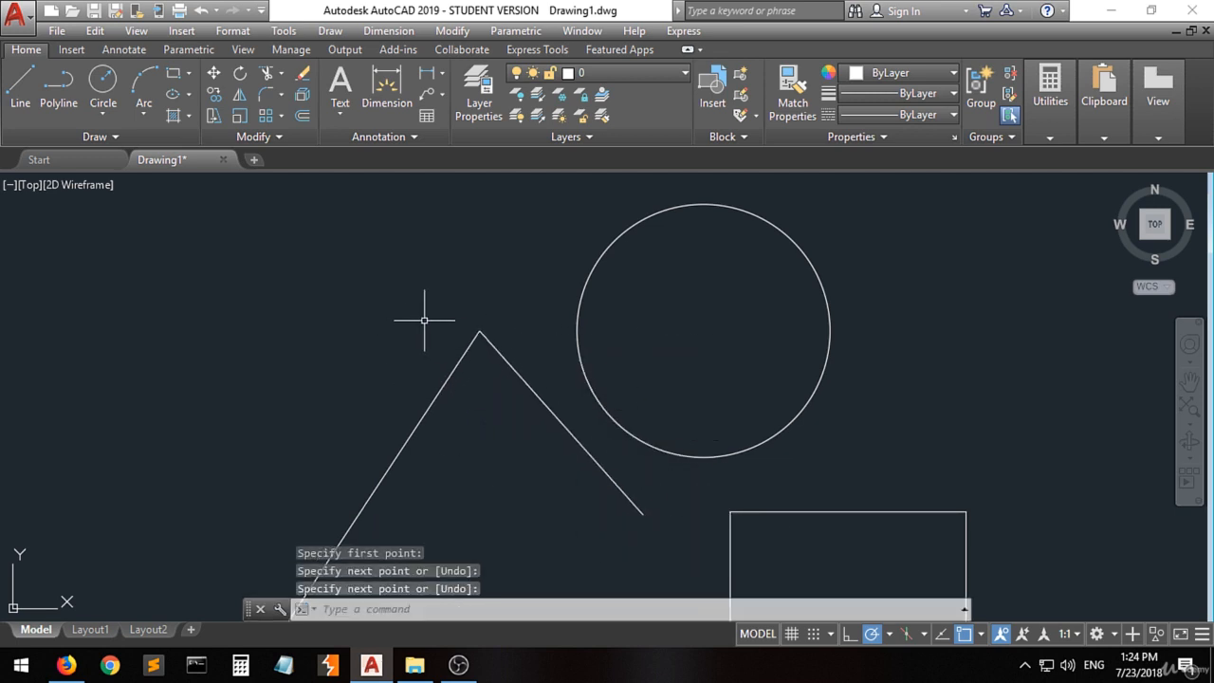
pyautogui.scroll(5, 483, 325)
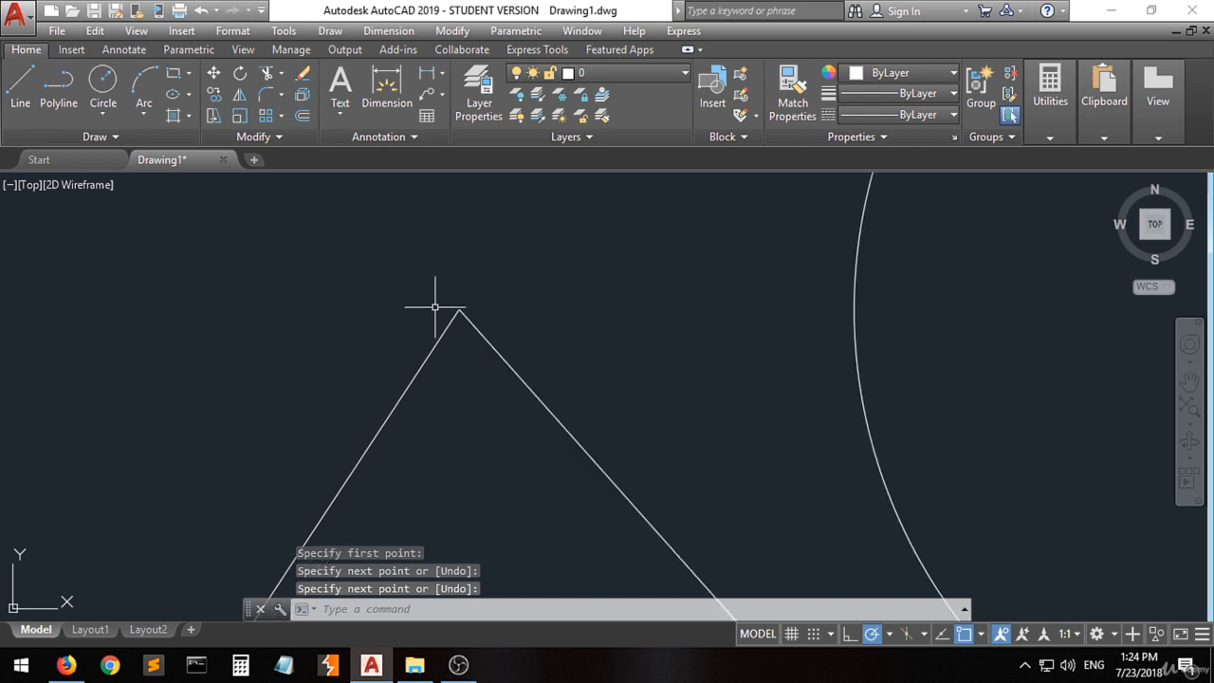
pyautogui.scroll(6, 555, 283)
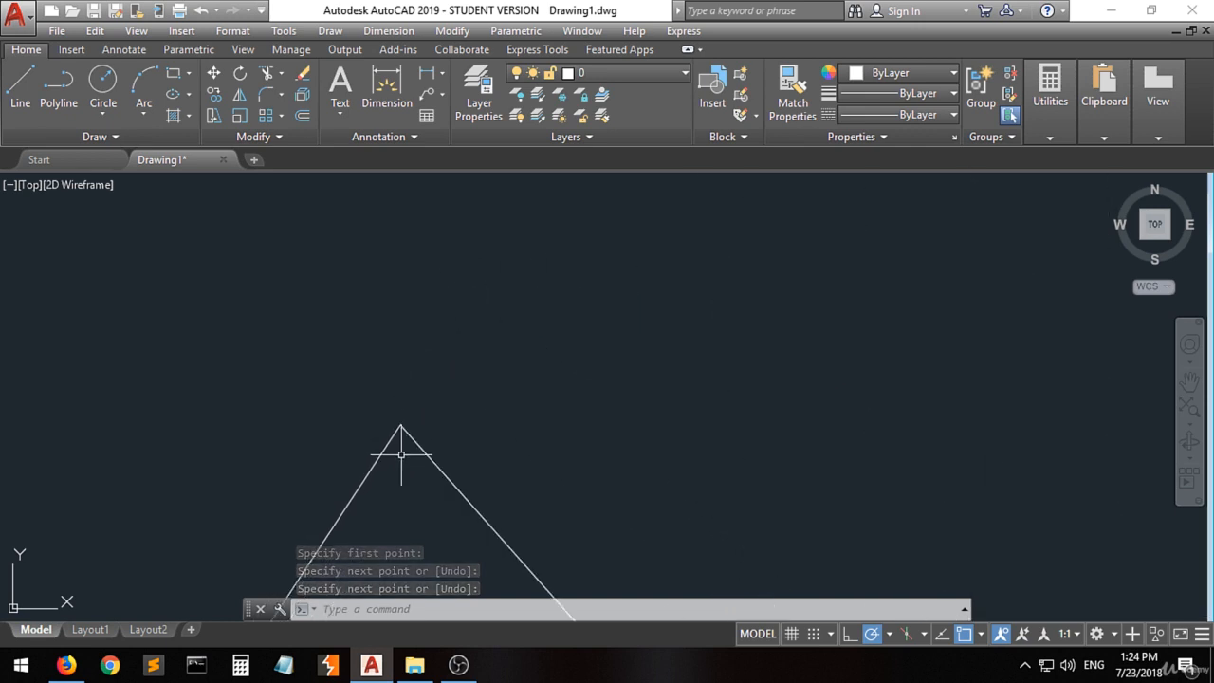
pyautogui.scroll(4, 402, 454)
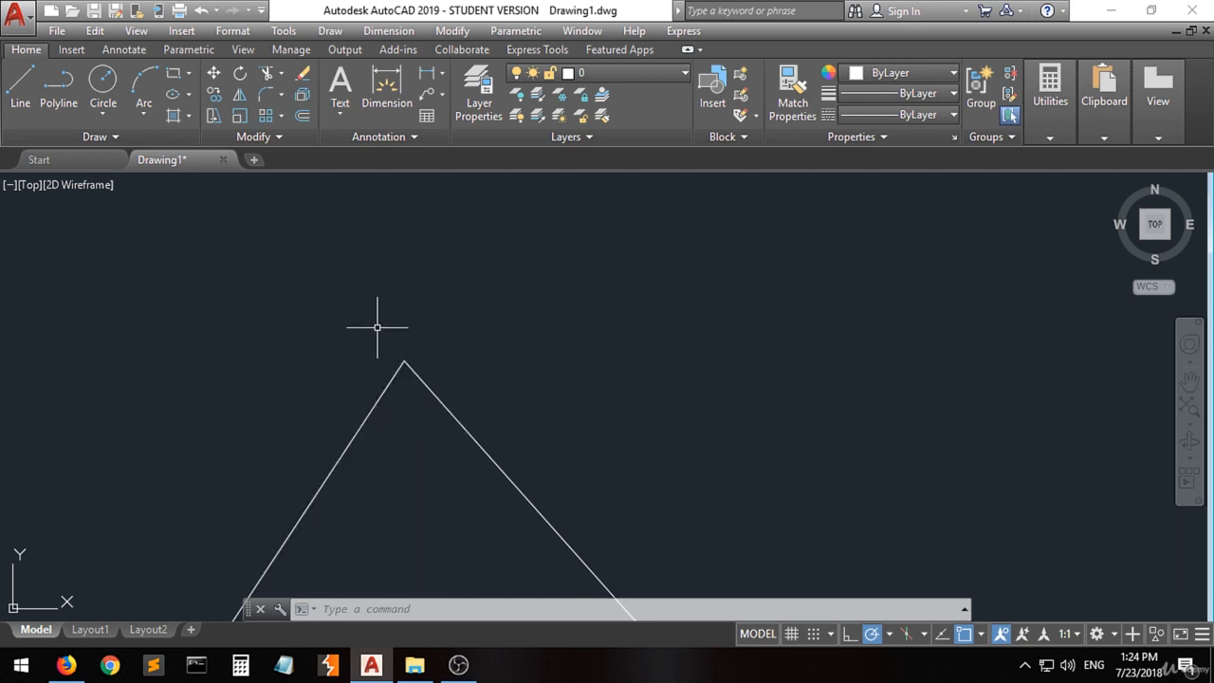
pyautogui.scroll(-6, 296, 279)
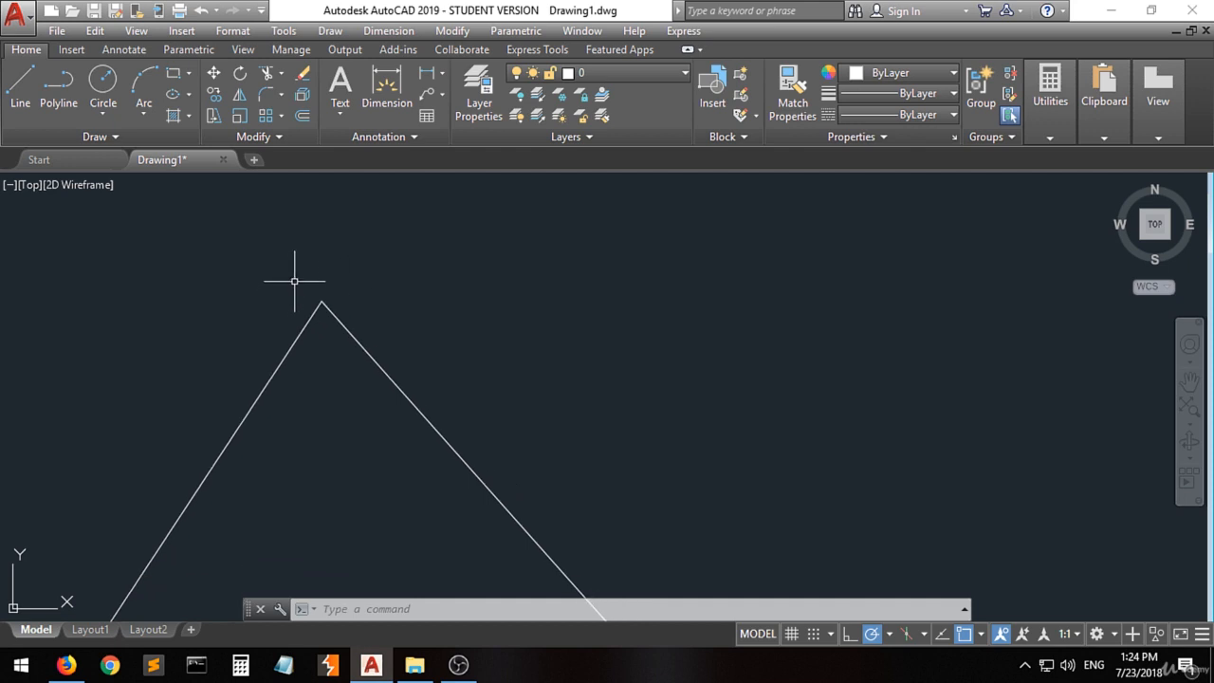
pyautogui.scroll(-5, 376, 286)
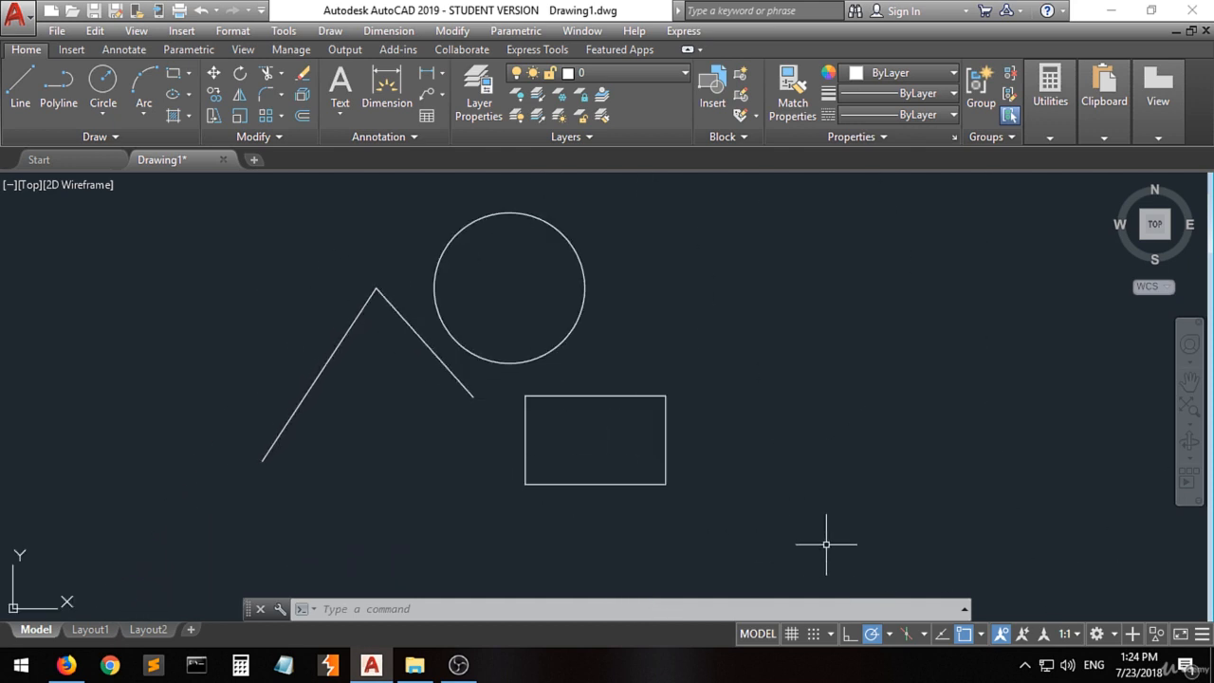
# - Check the active object snap modes, and draw a line from the slanted line's midpoint toward the open area beside the rectangle
pyautogui.click(981, 634)
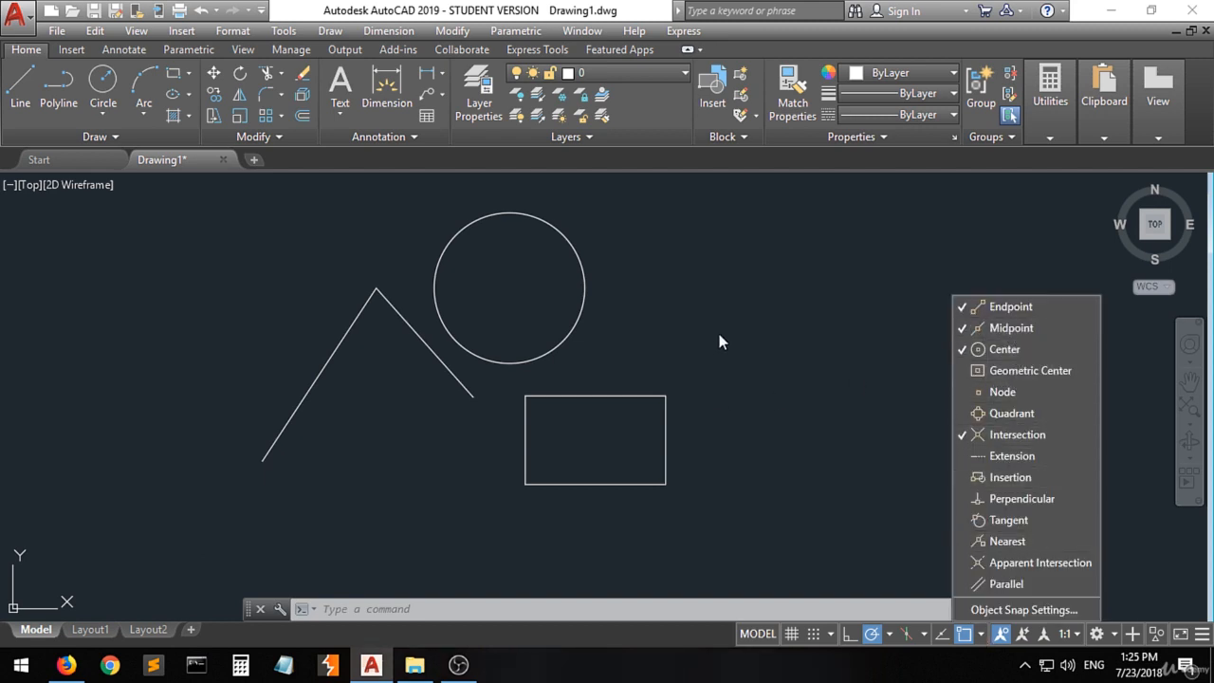
pyautogui.click(20, 85)
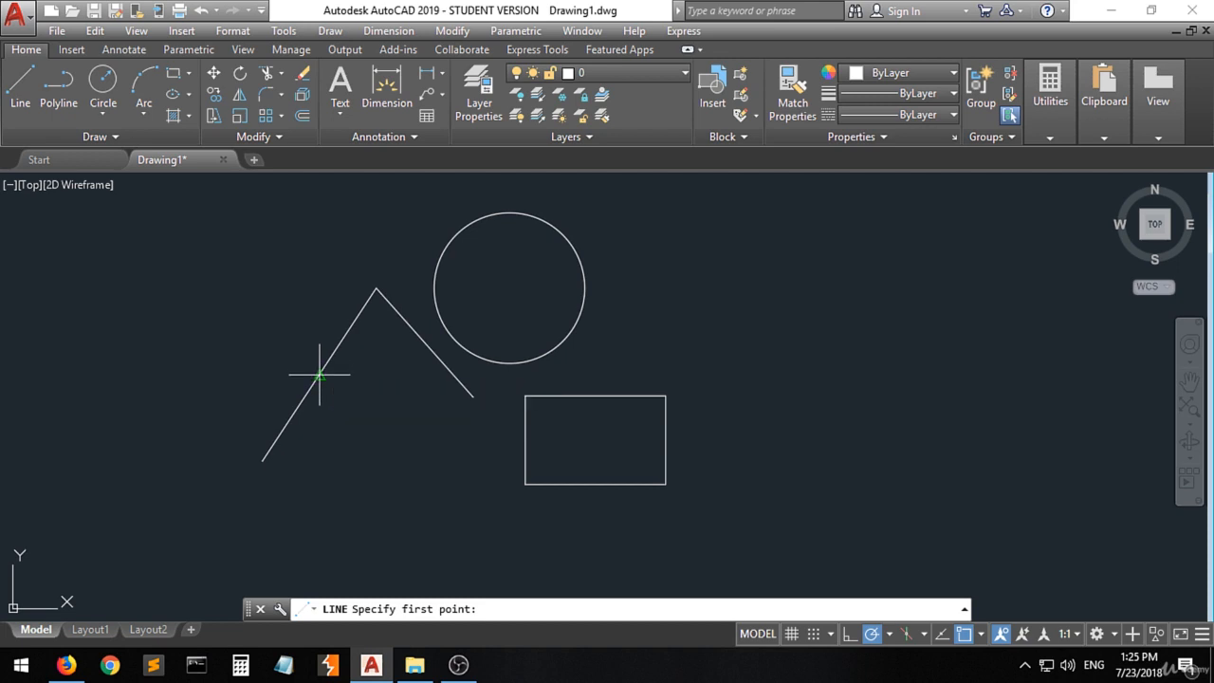
pyautogui.click(319, 375)
pyautogui.click(436, 459)
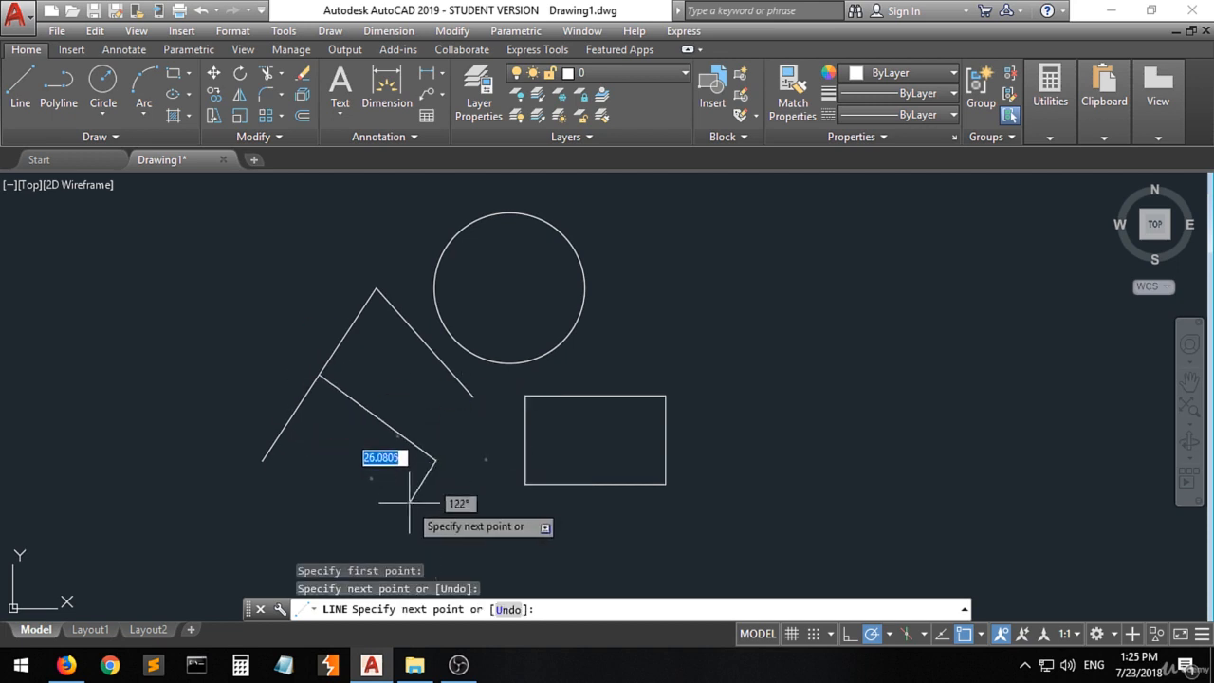
pyautogui.press('Return')
pyautogui.scroll(4, 309, 372)
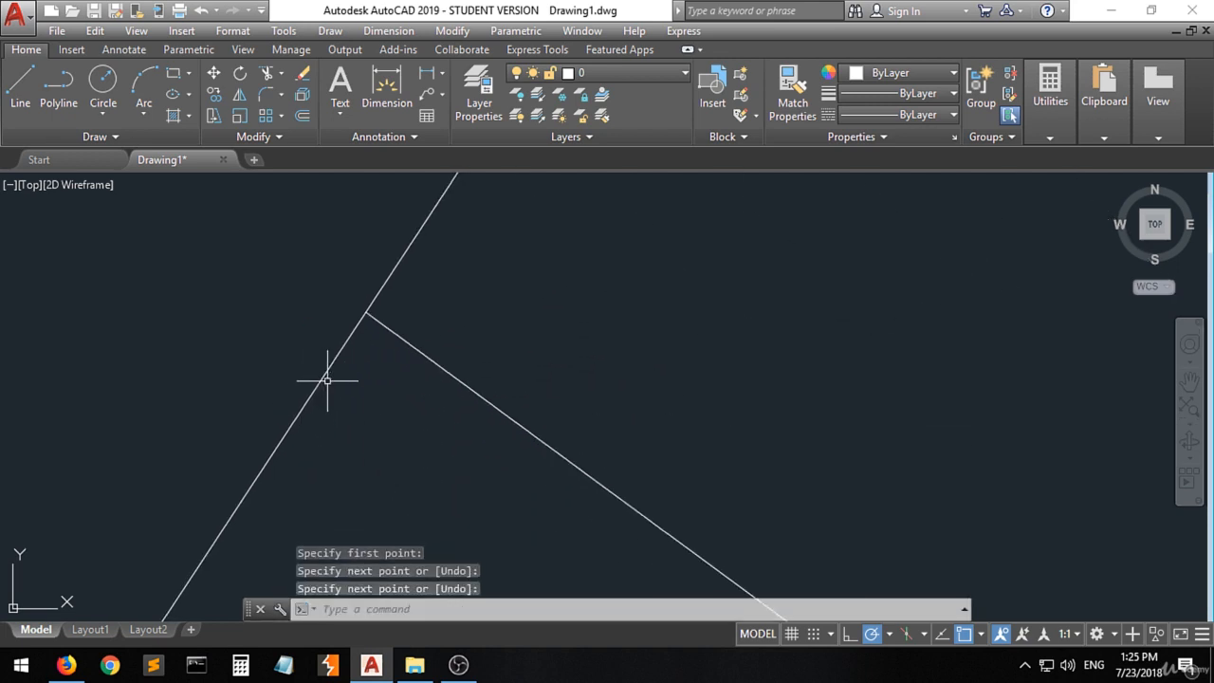
pyautogui.scroll(2, 327, 380)
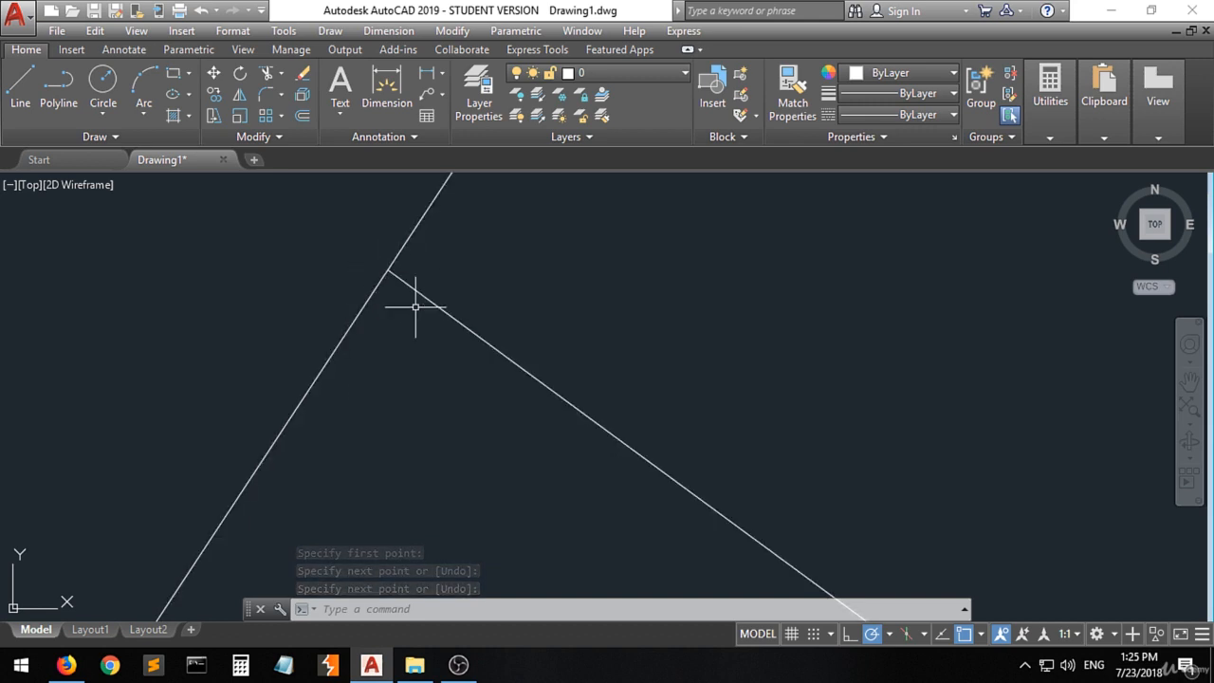
pyautogui.scroll(-4, 415, 306)
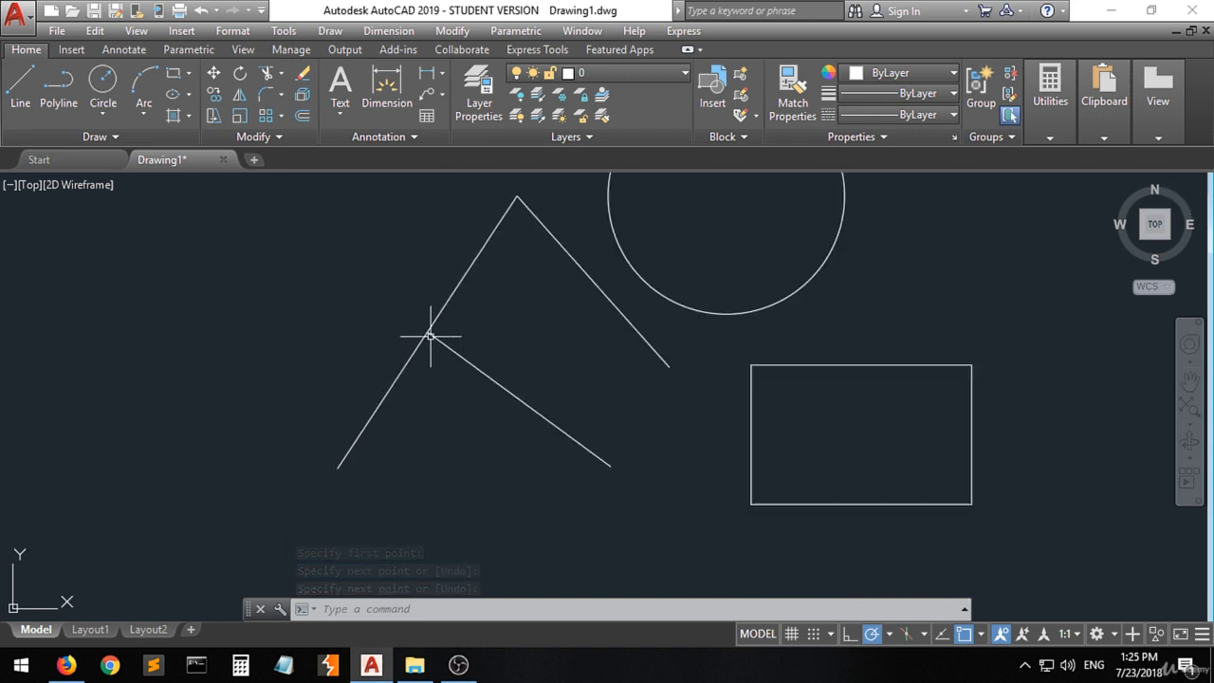
# - Check the active snap modes again, and draw a line from the circle's center to a point outside it on the upper right
pyautogui.click(980, 634)
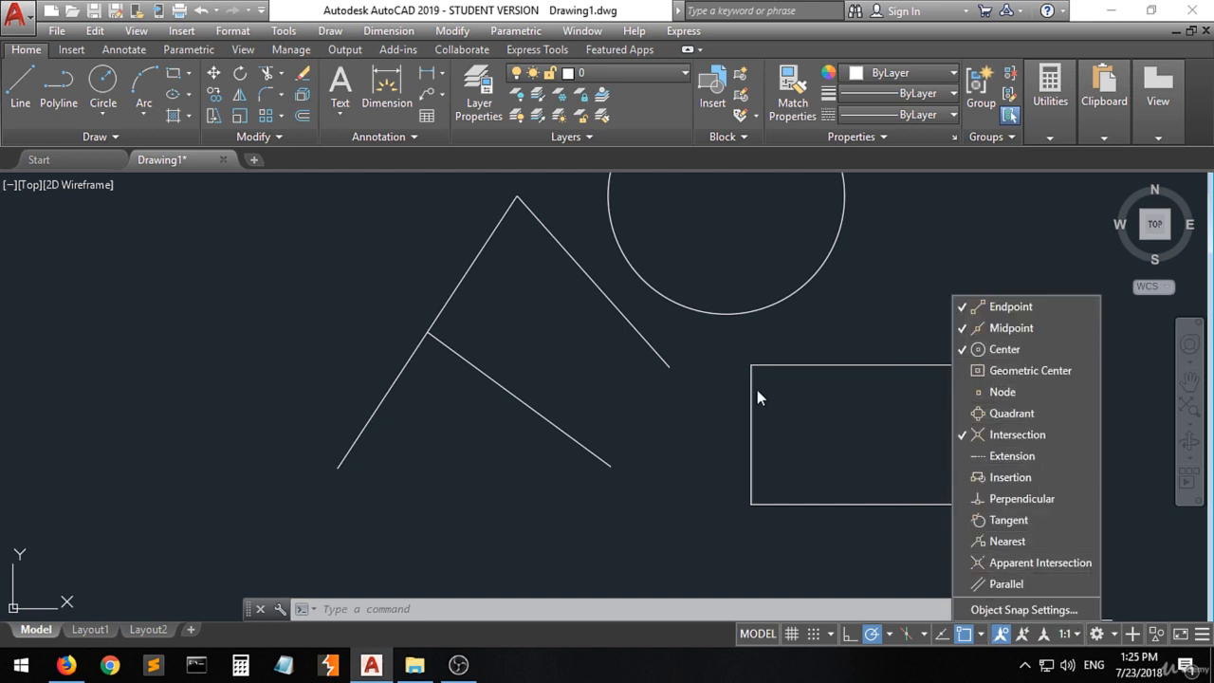
pyautogui.click(724, 358)
pyautogui.scroll(-4, 406, 460)
pyautogui.scroll(5, 489, 410)
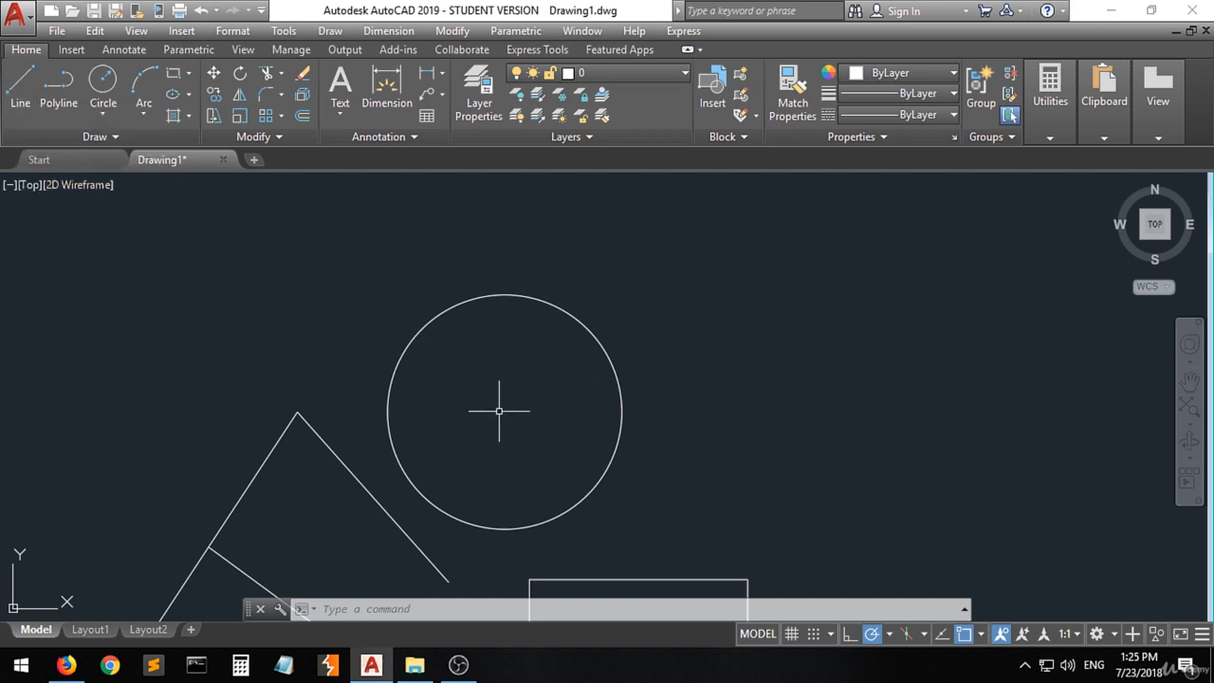
pyautogui.click(21, 83)
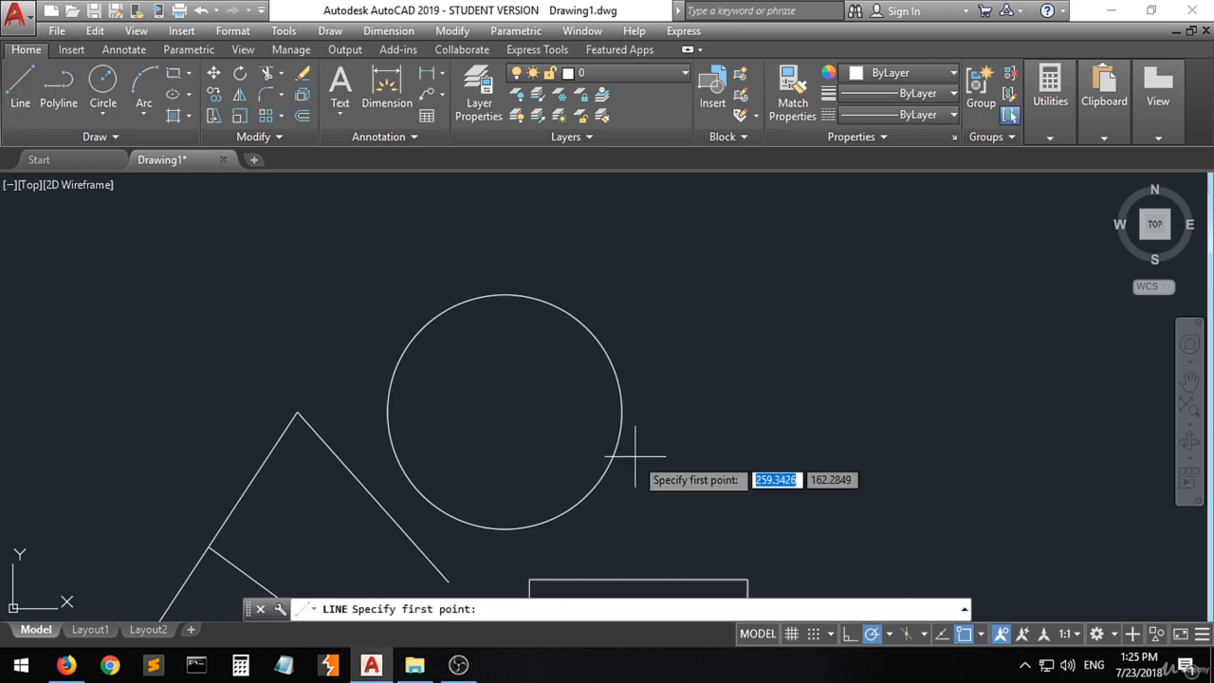
pyautogui.click(509, 418)
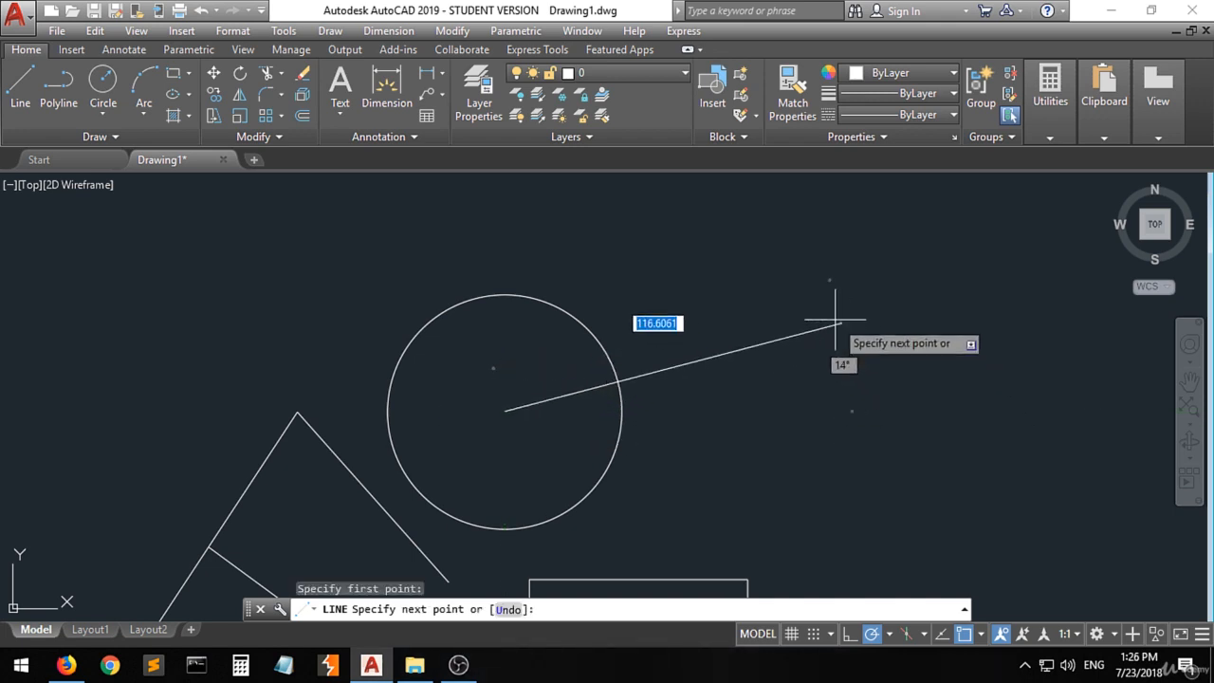
pyautogui.click(798, 285)
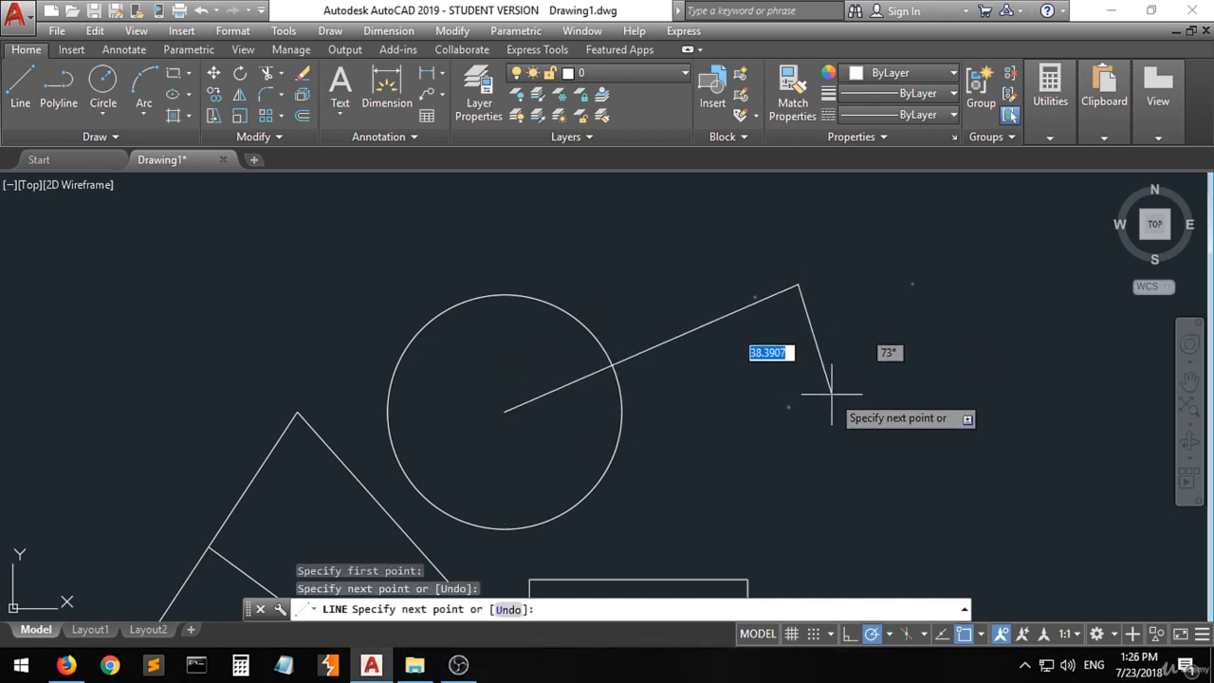
pyautogui.press('Return')
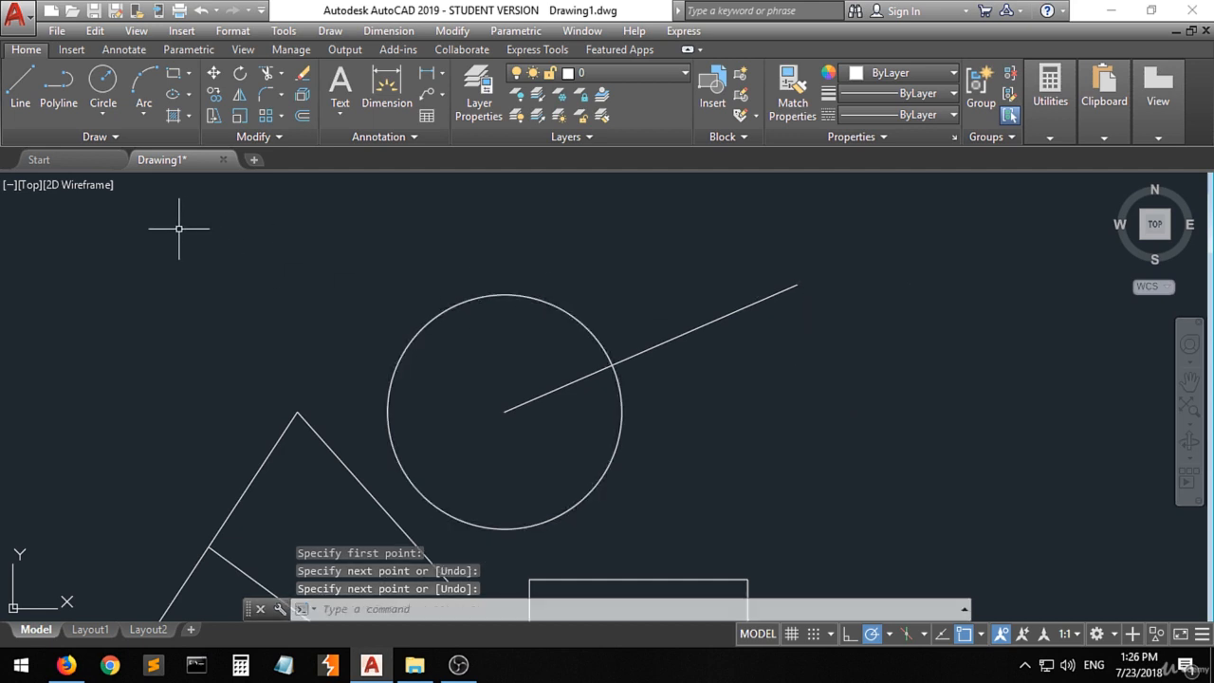
# - Draw a smaller concentric circle with a radius of about 18.73 at the existing circle's center
pyautogui.click(102, 82)
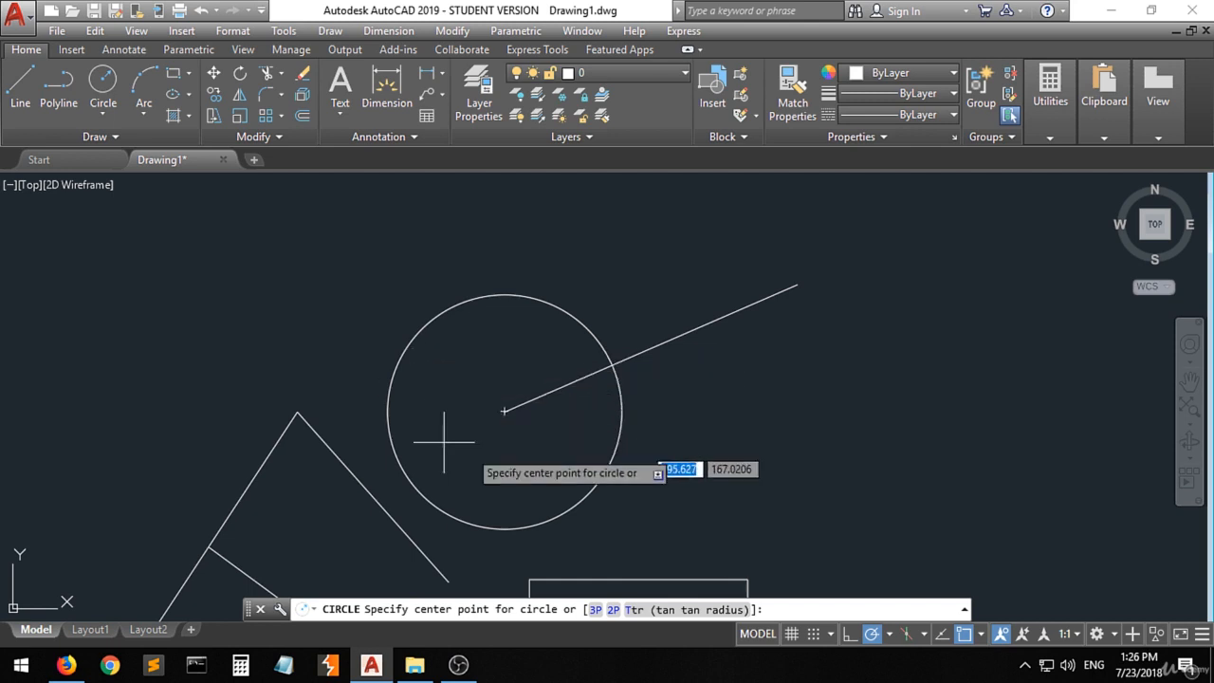
pyautogui.click(504, 411)
pyautogui.click(551, 442)
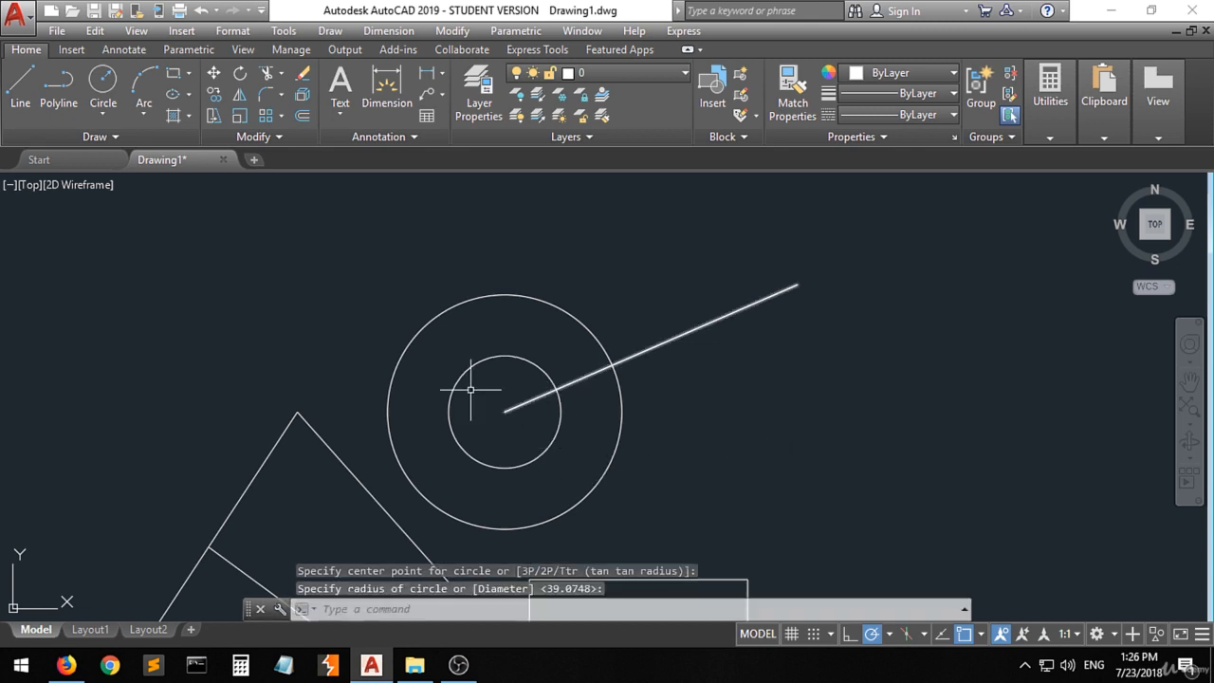
# - Enable the Geometric Center object snap mode
pyautogui.scroll(-4, 369, 346)
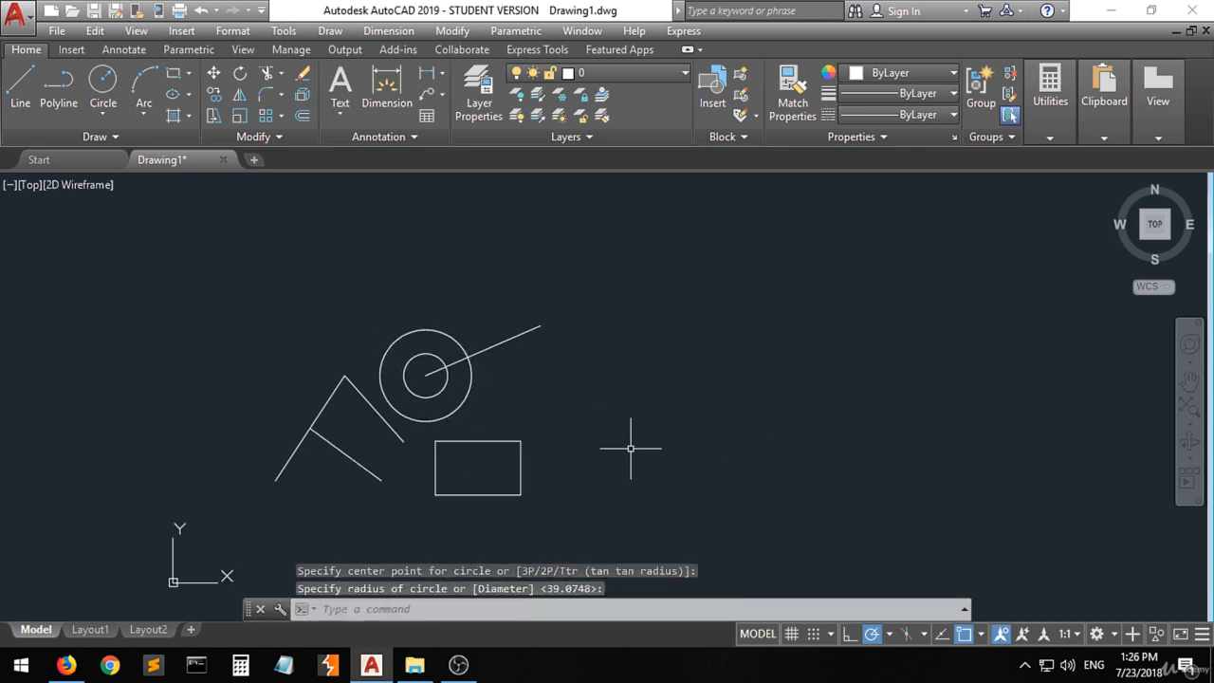
pyautogui.click(981, 634)
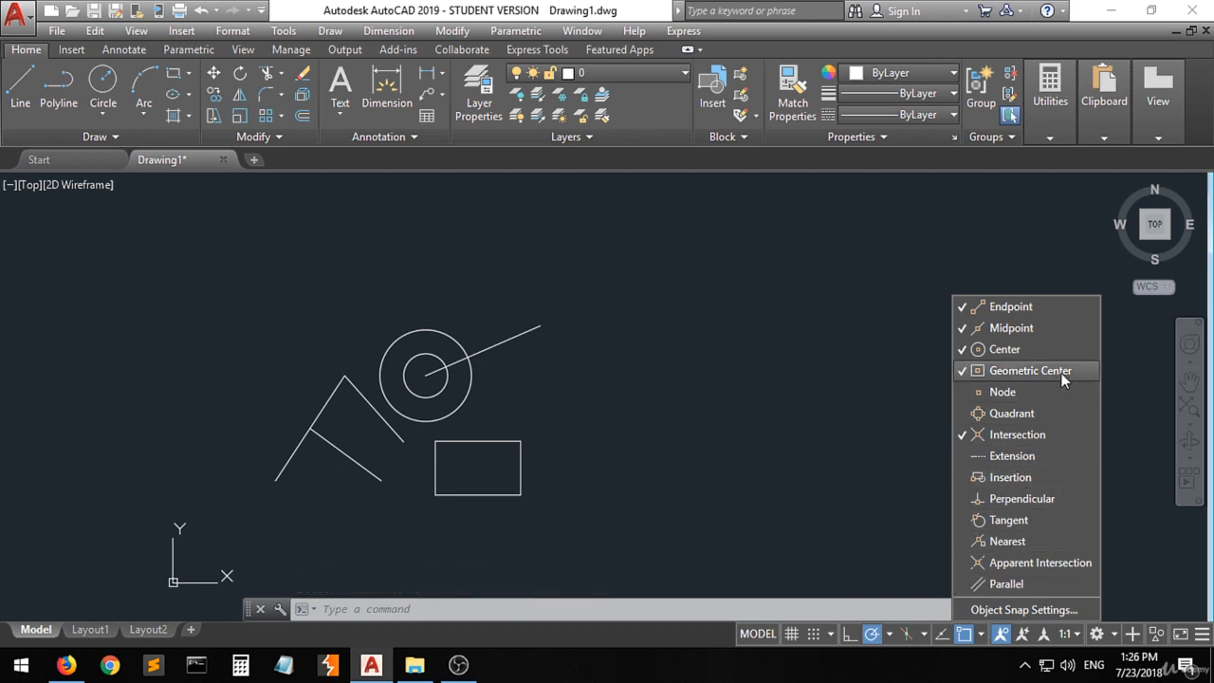
pyautogui.click(767, 458)
# - Draw a line from the rectangle's geometric center to a point outside its right side, slightly above the rectangle
pyautogui.scroll(3, 459, 492)
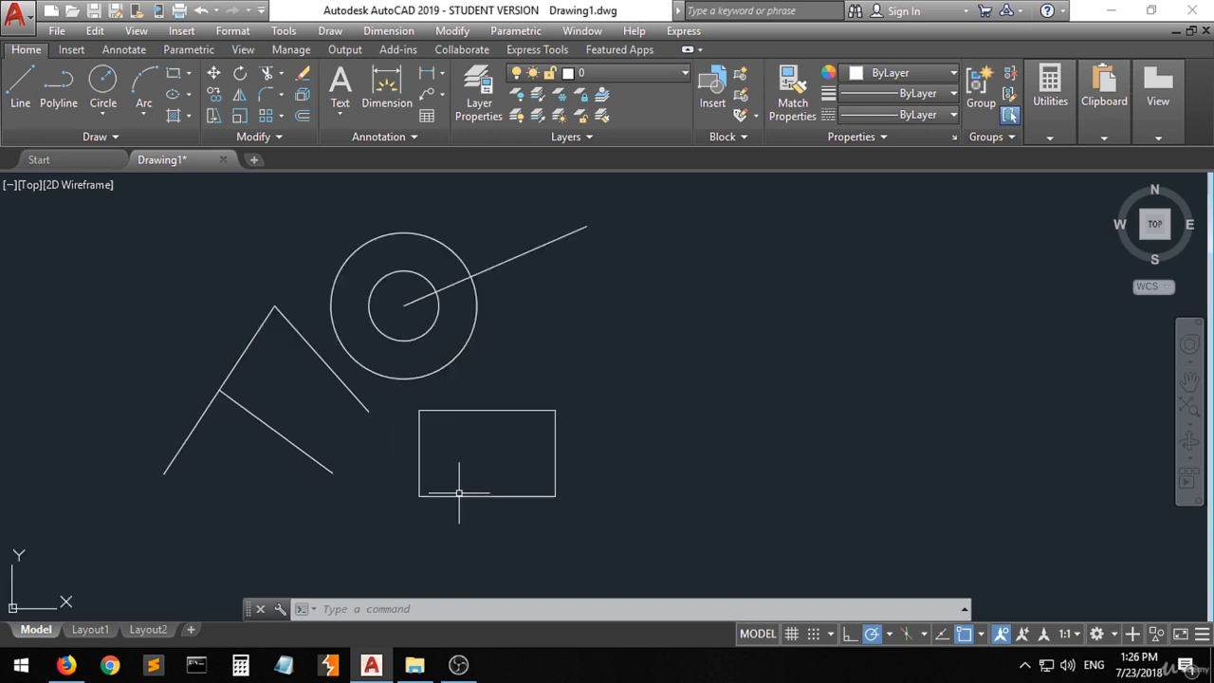
pyautogui.scroll(2, 459, 493)
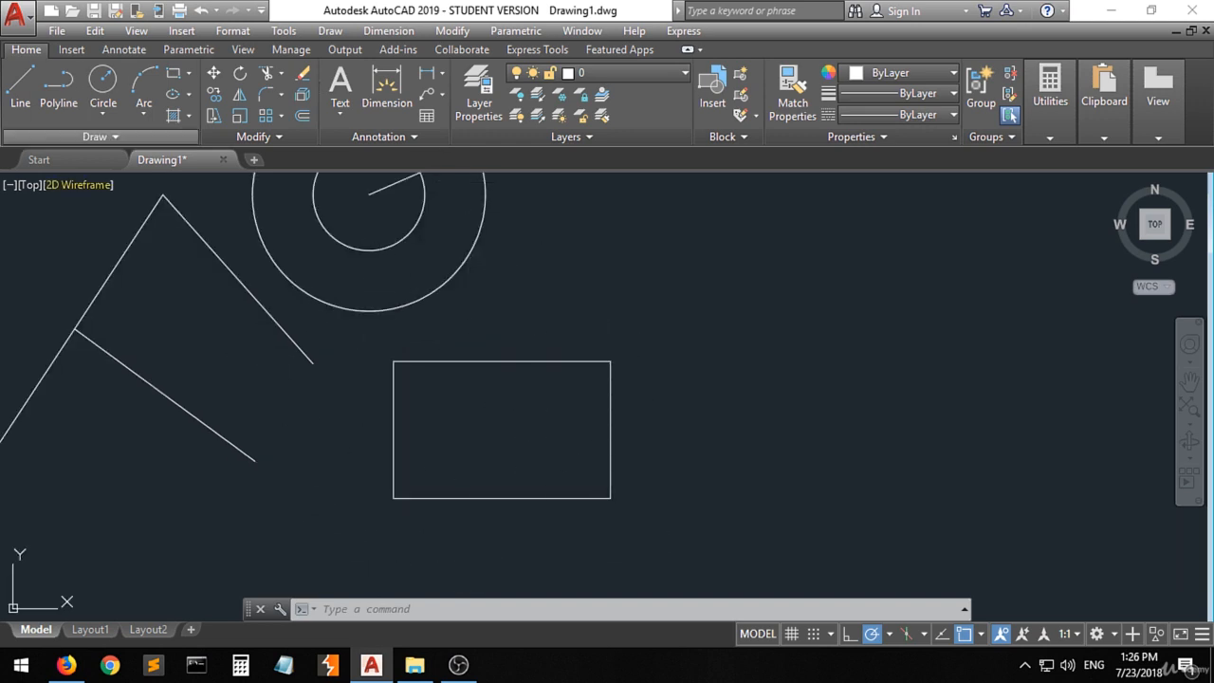
pyautogui.click(21, 91)
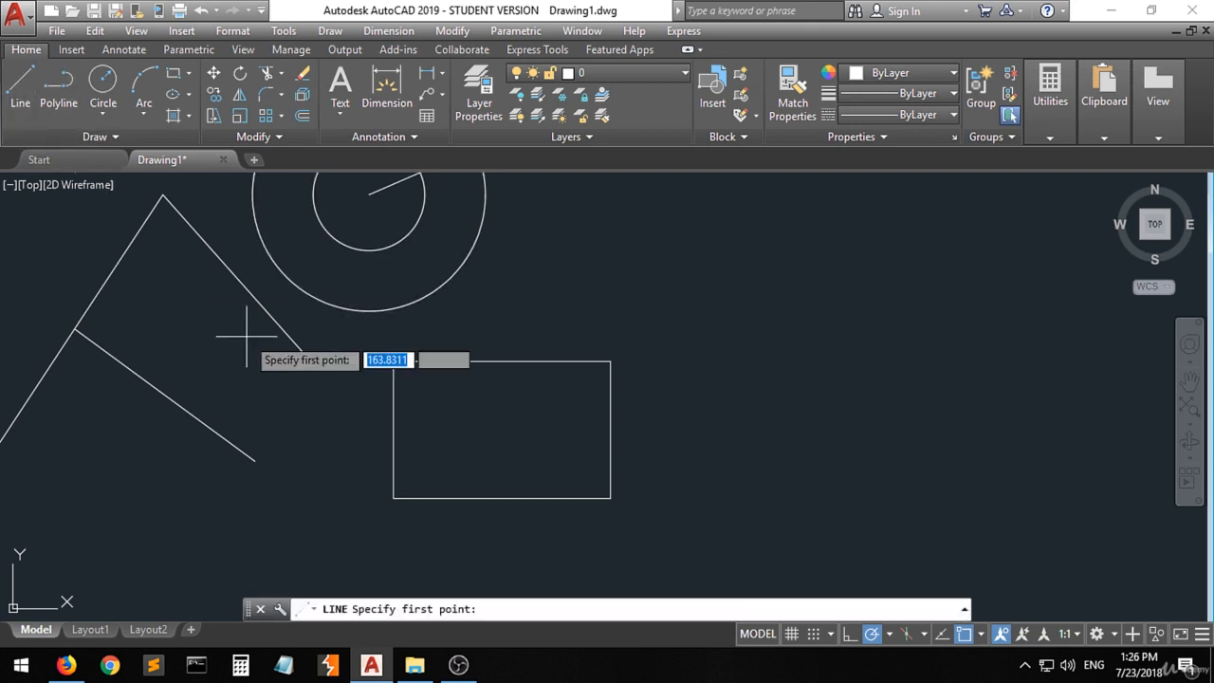
pyautogui.click(501, 429)
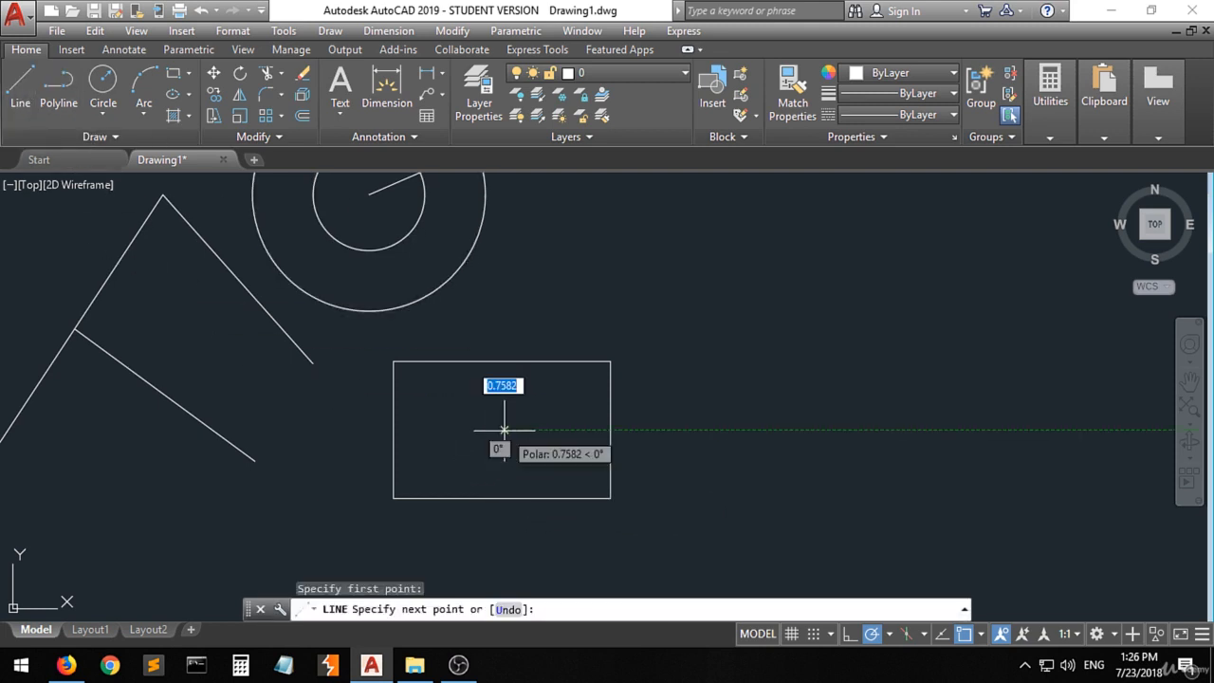
pyautogui.click(765, 344)
pyautogui.press('Return')
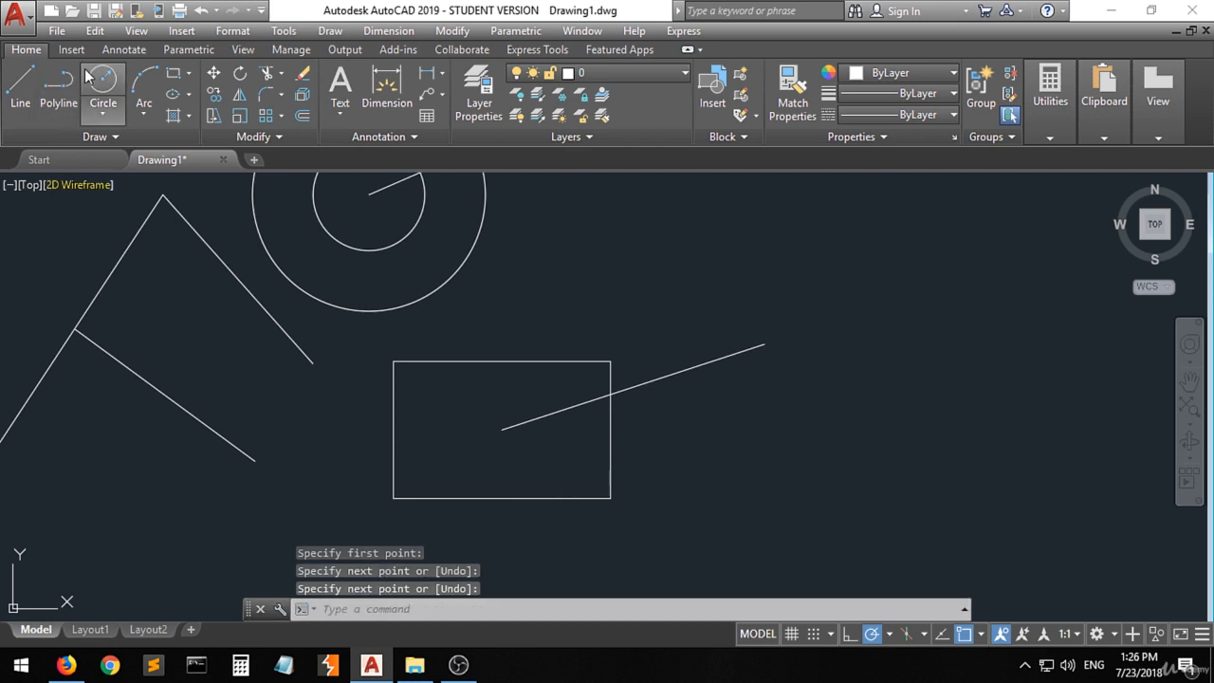
# - Draw a circle centered on the rectangle's geometric center and small enough to fit inside the rectangle
pyautogui.click(100, 84)
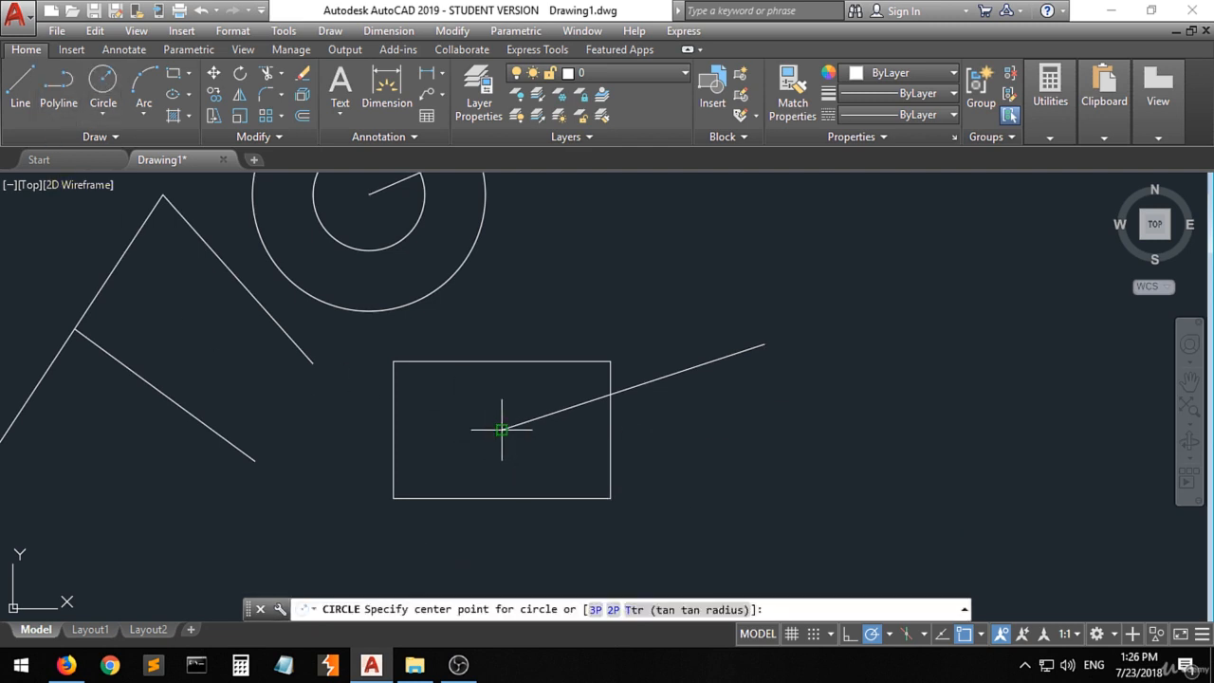
pyautogui.click(502, 430)
pyautogui.click(544, 454)
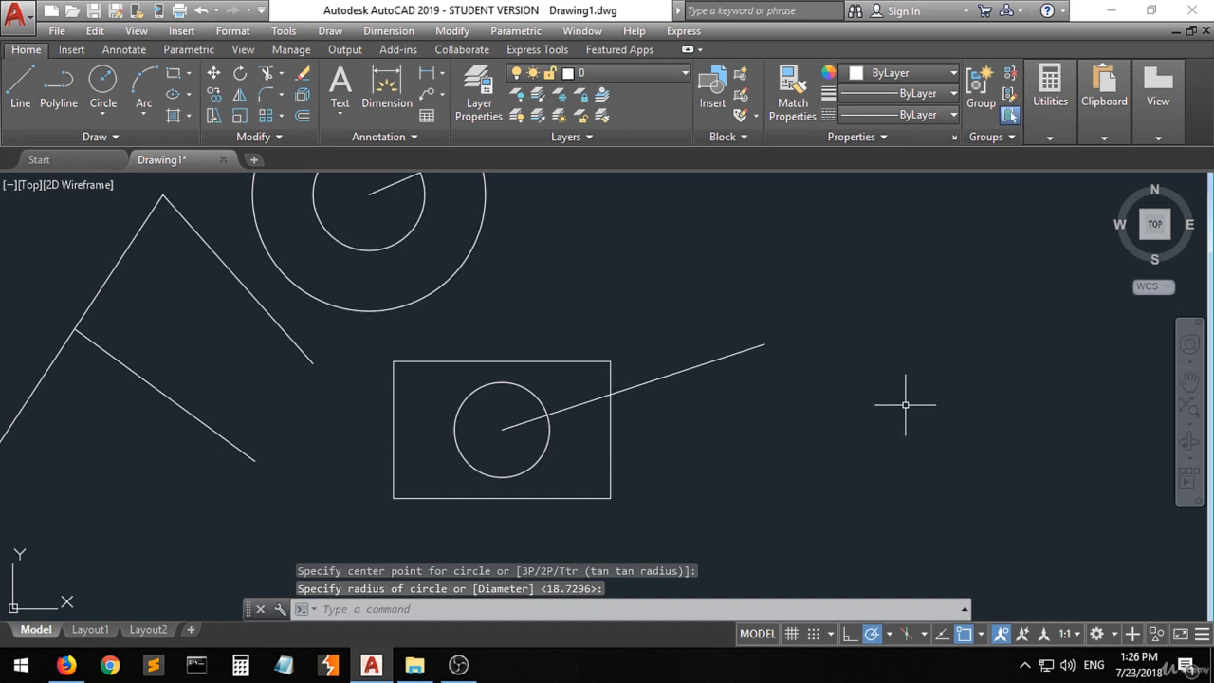
pyautogui.press('Return')
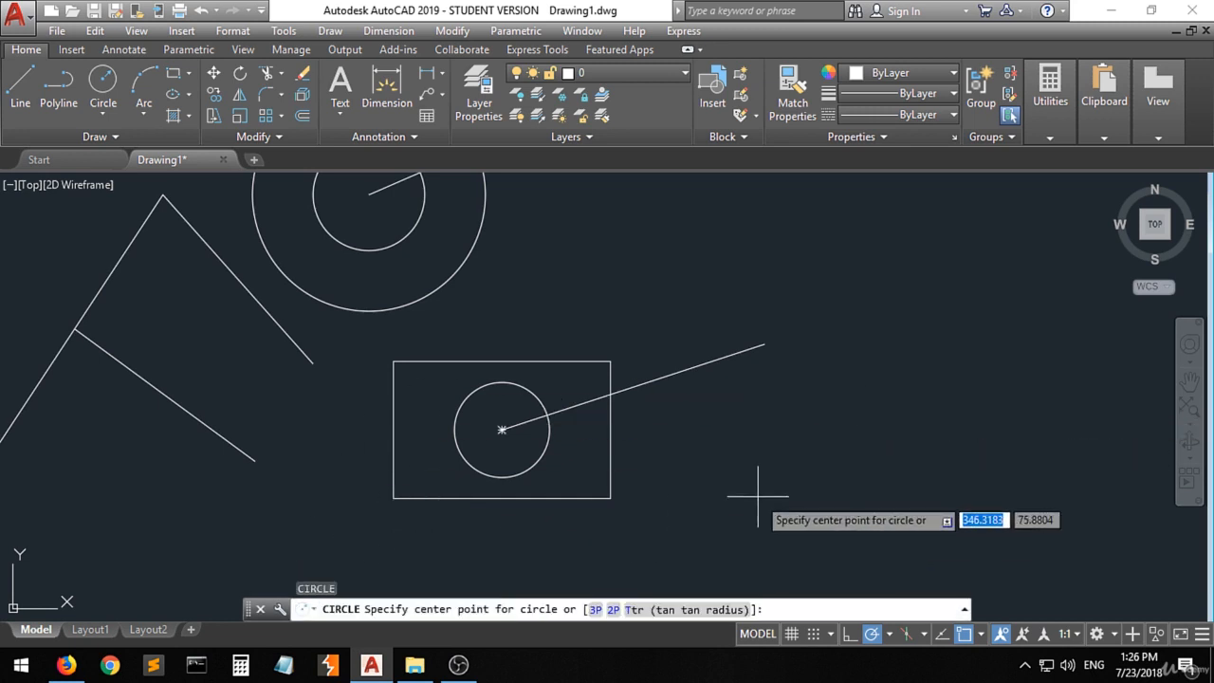
pyautogui.press('Escape')
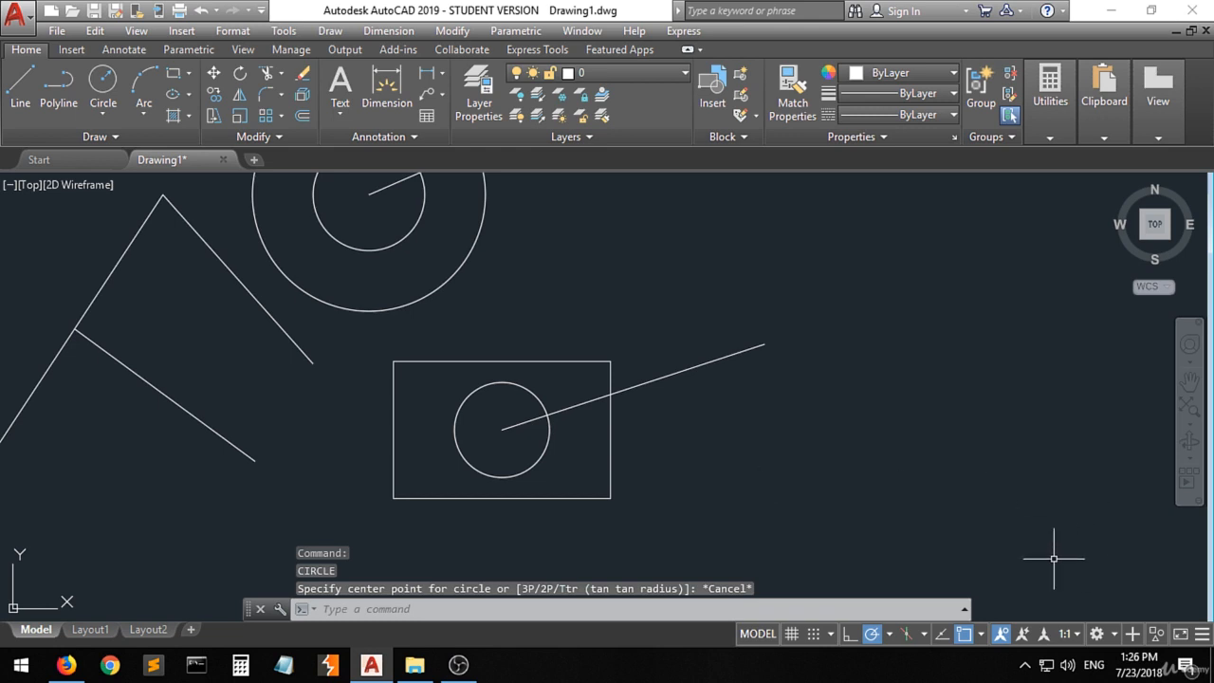
# - Enable the Quadrant object snap mode and draw a short line from the outer circle's top quadrant, sloping up to the right
pyautogui.click(982, 635)
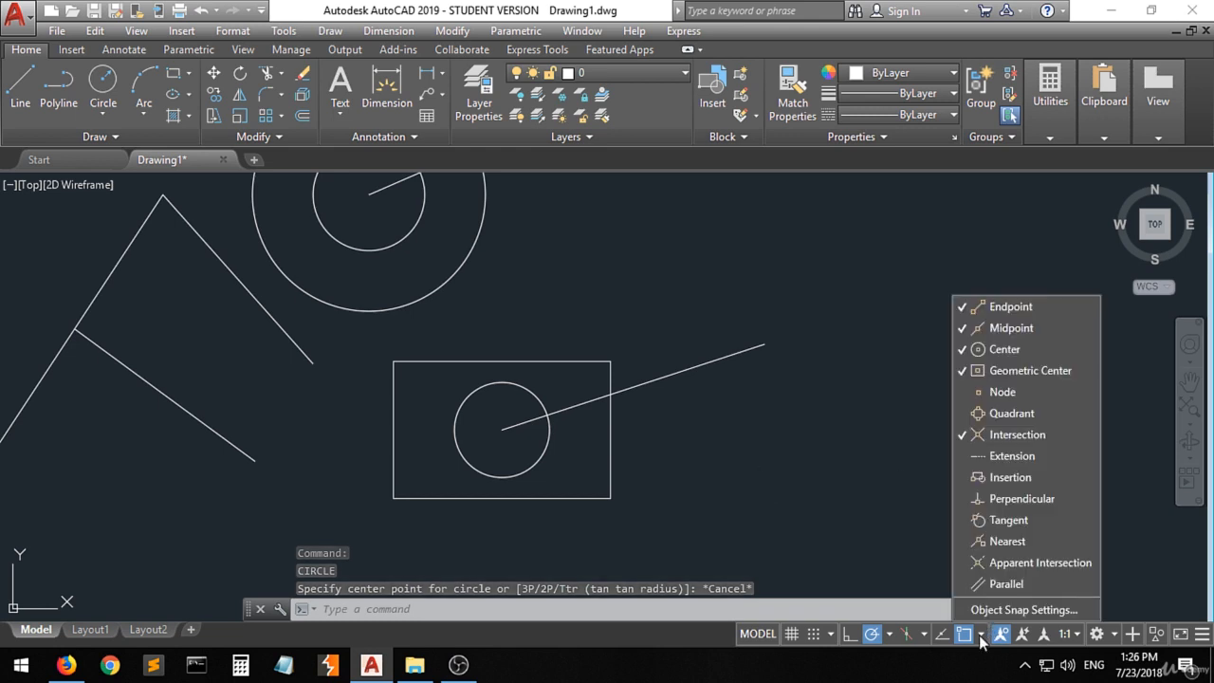
pyautogui.click(1006, 413)
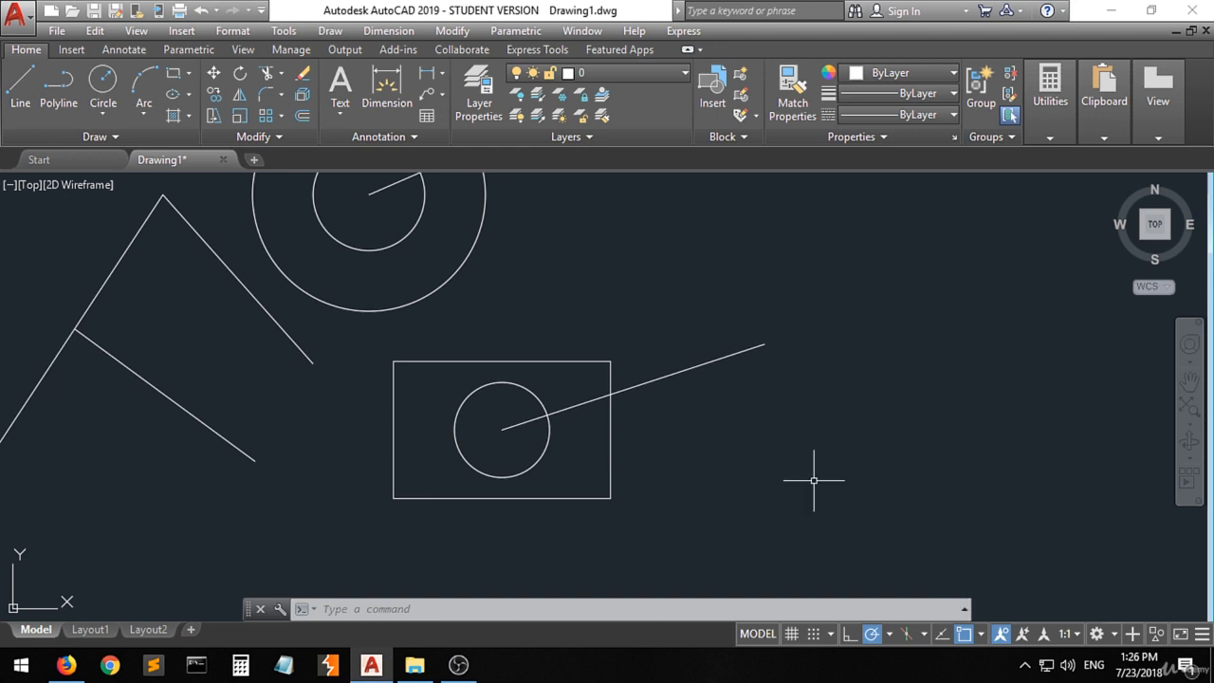
pyautogui.scroll(-3, 702, 490)
pyautogui.scroll(3, 439, 254)
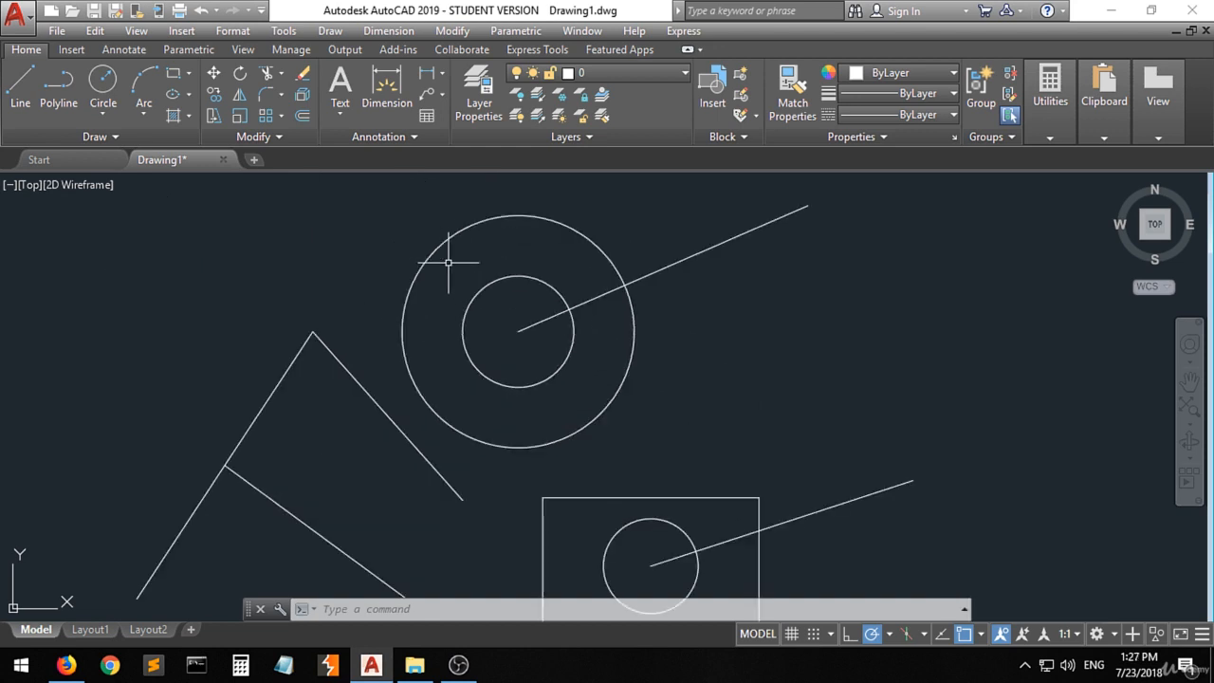
pyautogui.click(20, 90)
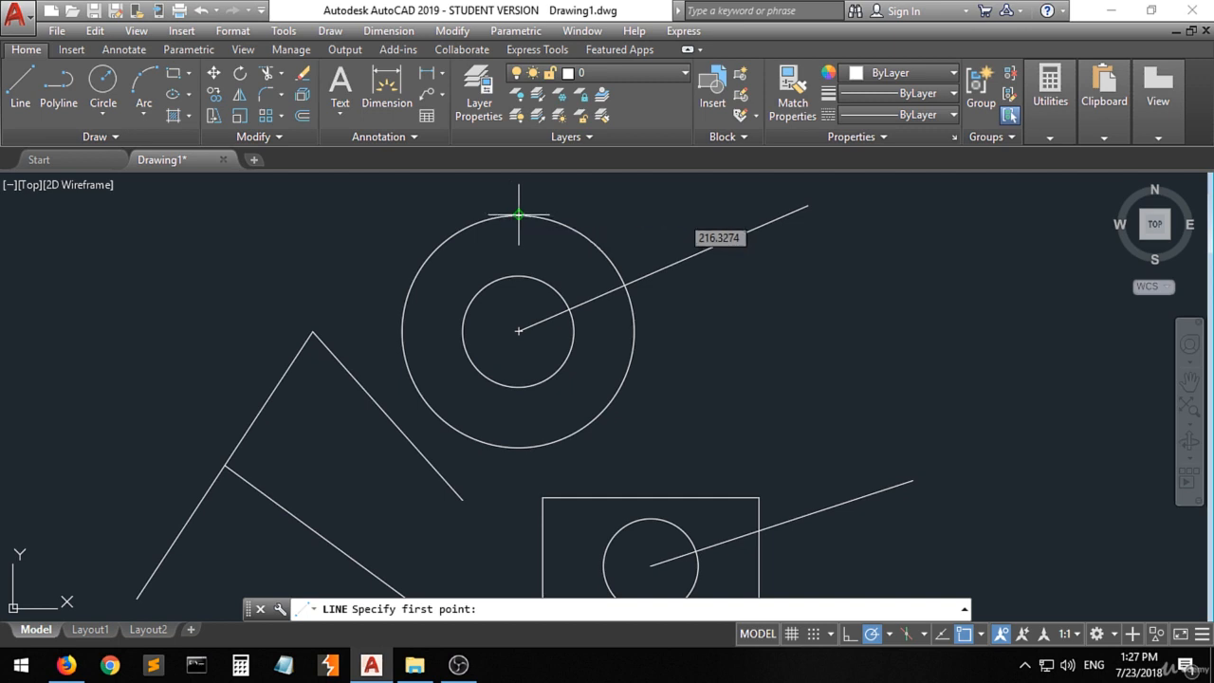
pyautogui.click(515, 211)
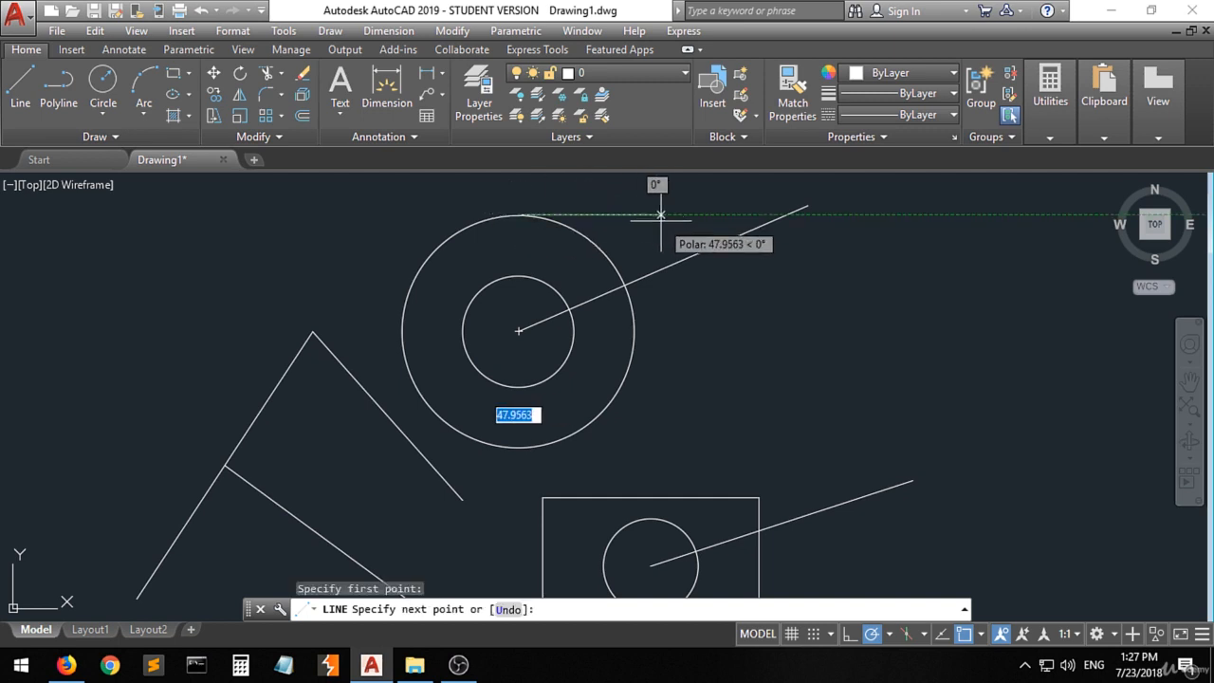
pyautogui.click(569, 191)
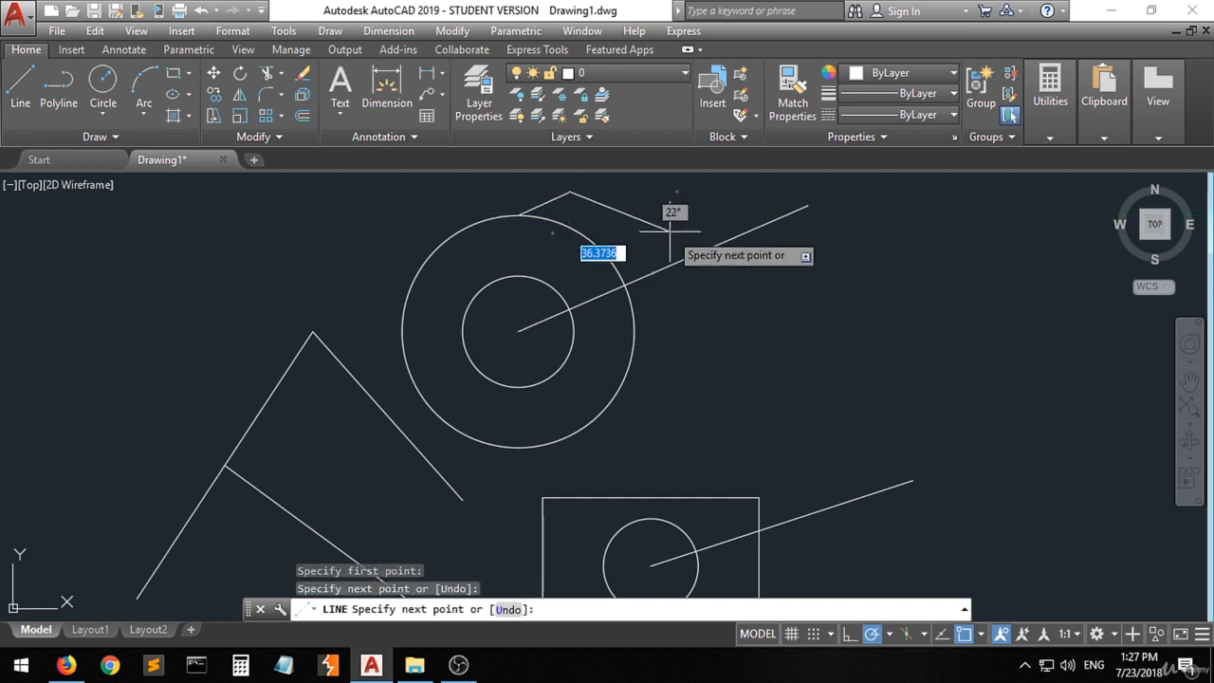
pyautogui.press('Return')
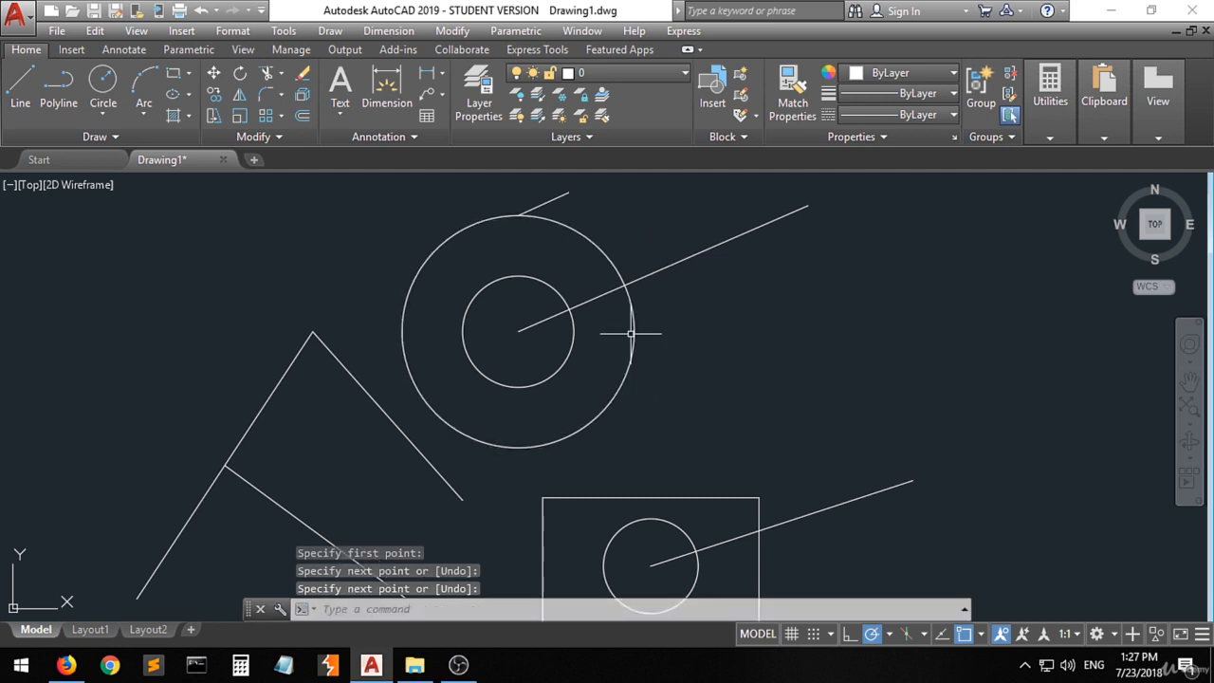
# - Draw a line from the intersection of the outer circle and its slanted line to a point farther right and slightly lower
pyautogui.click(20, 83)
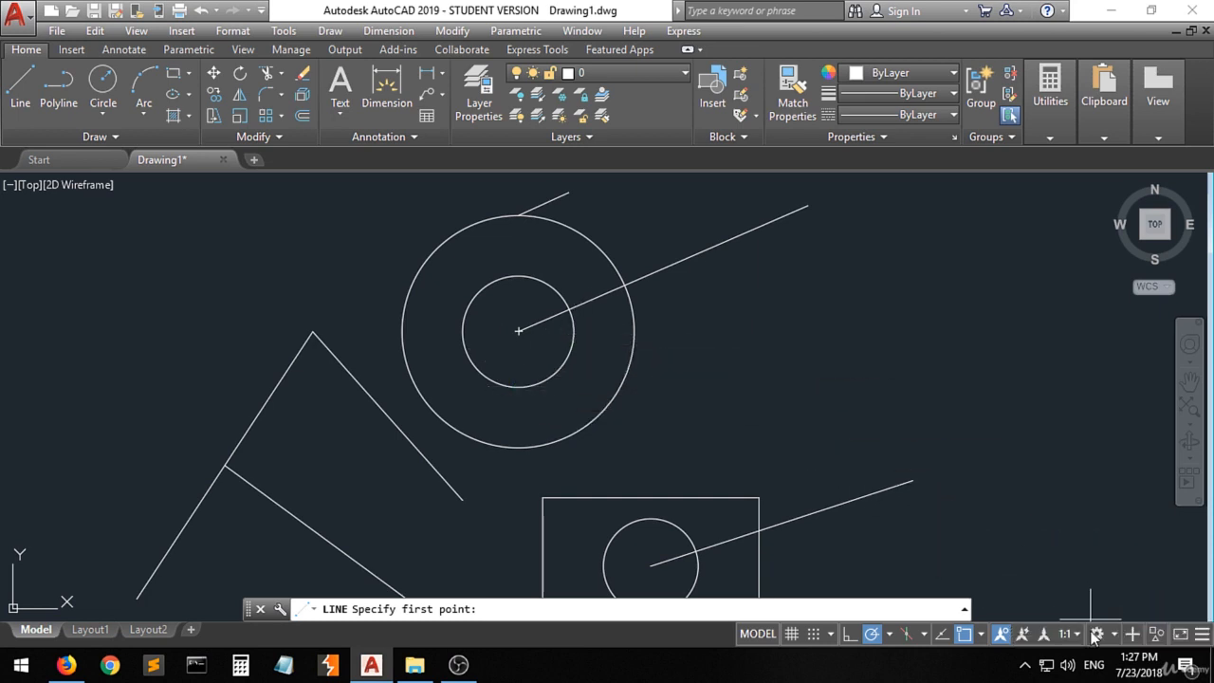
pyautogui.click(979, 634)
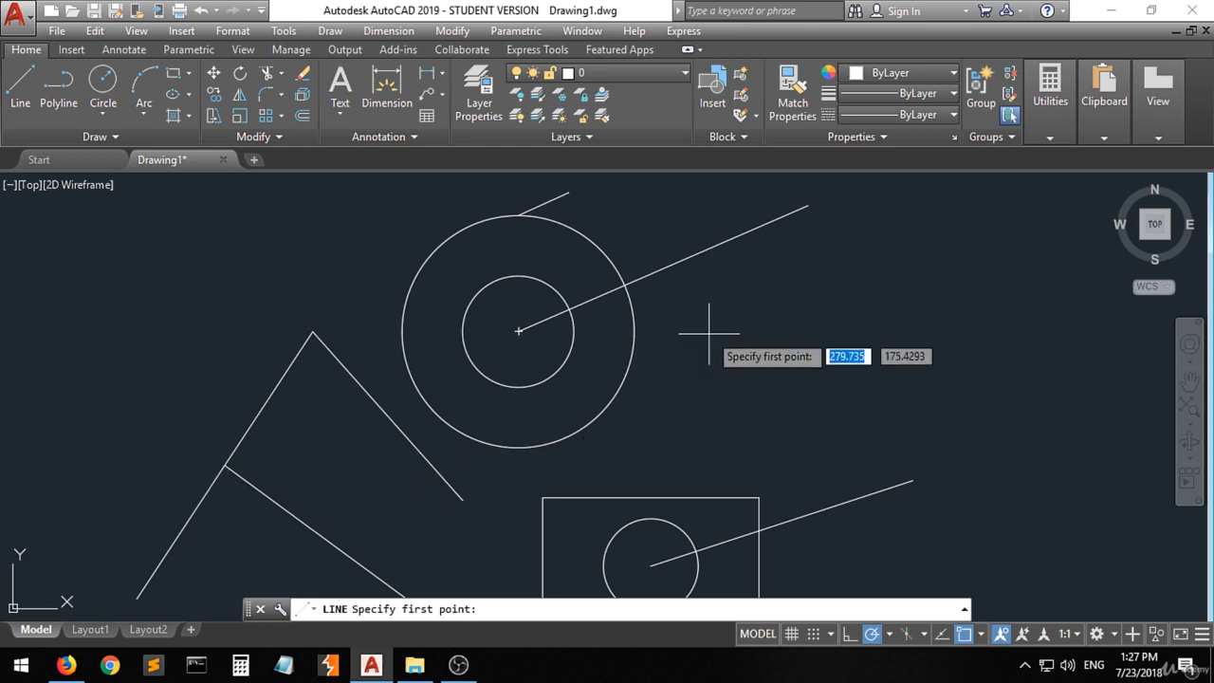
pyautogui.click(624, 284)
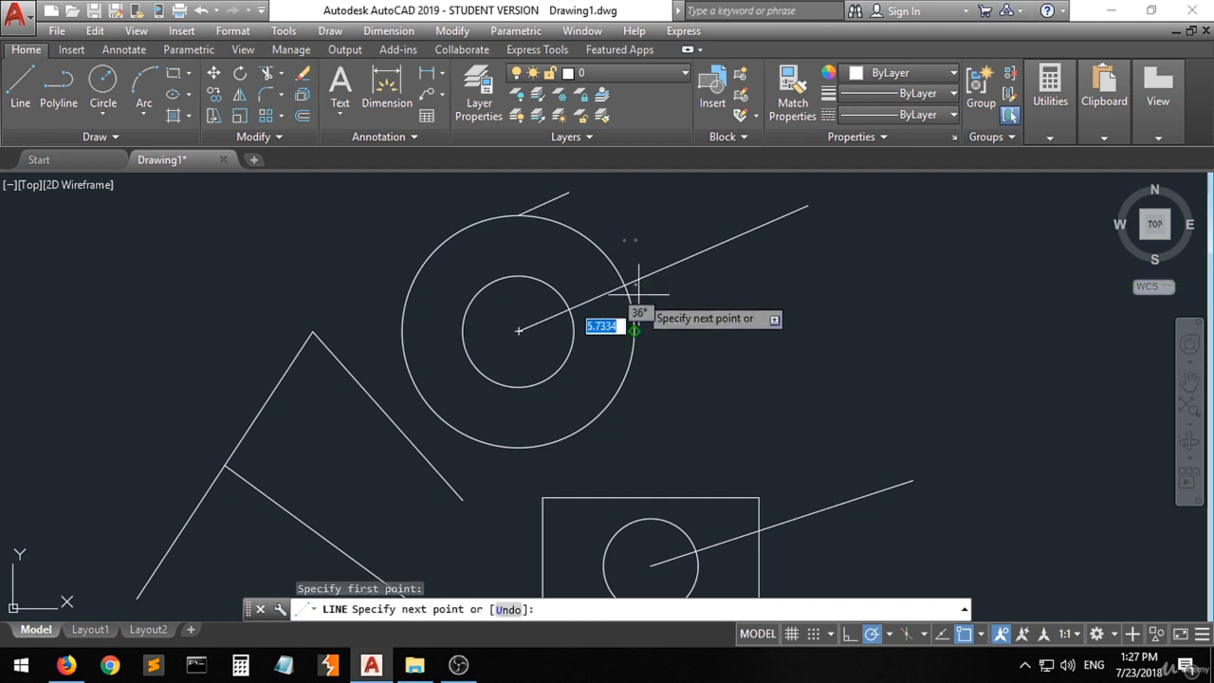
pyautogui.click(871, 342)
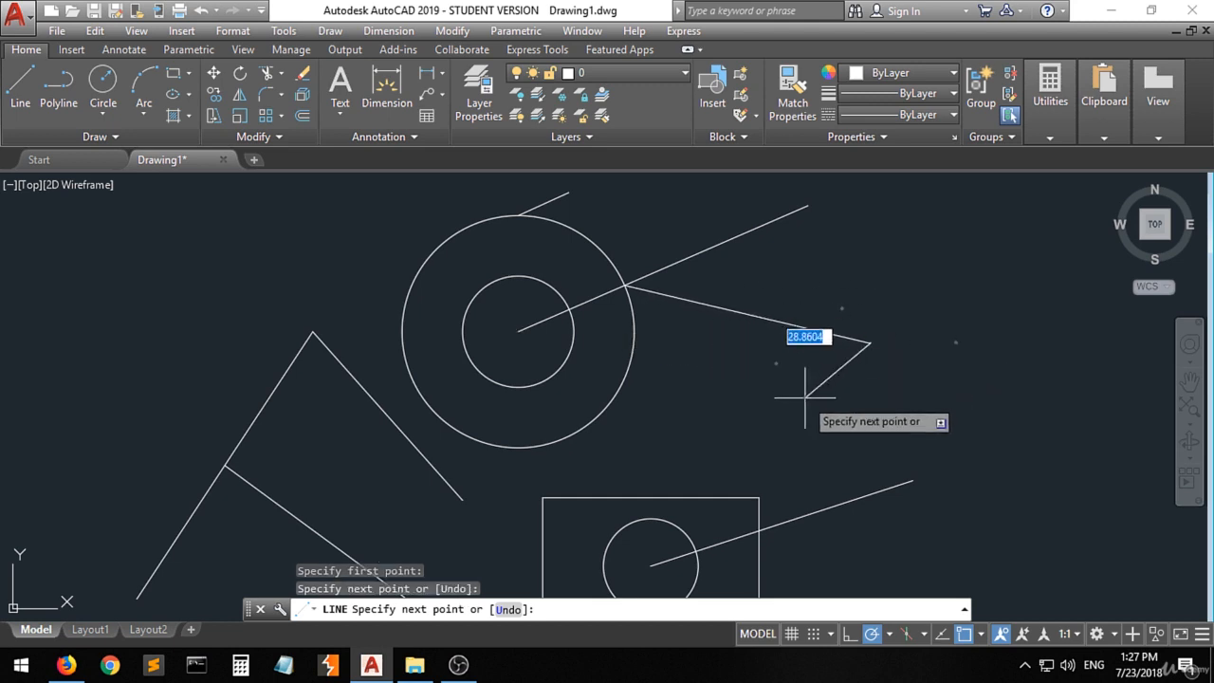
pyautogui.press('Escape')
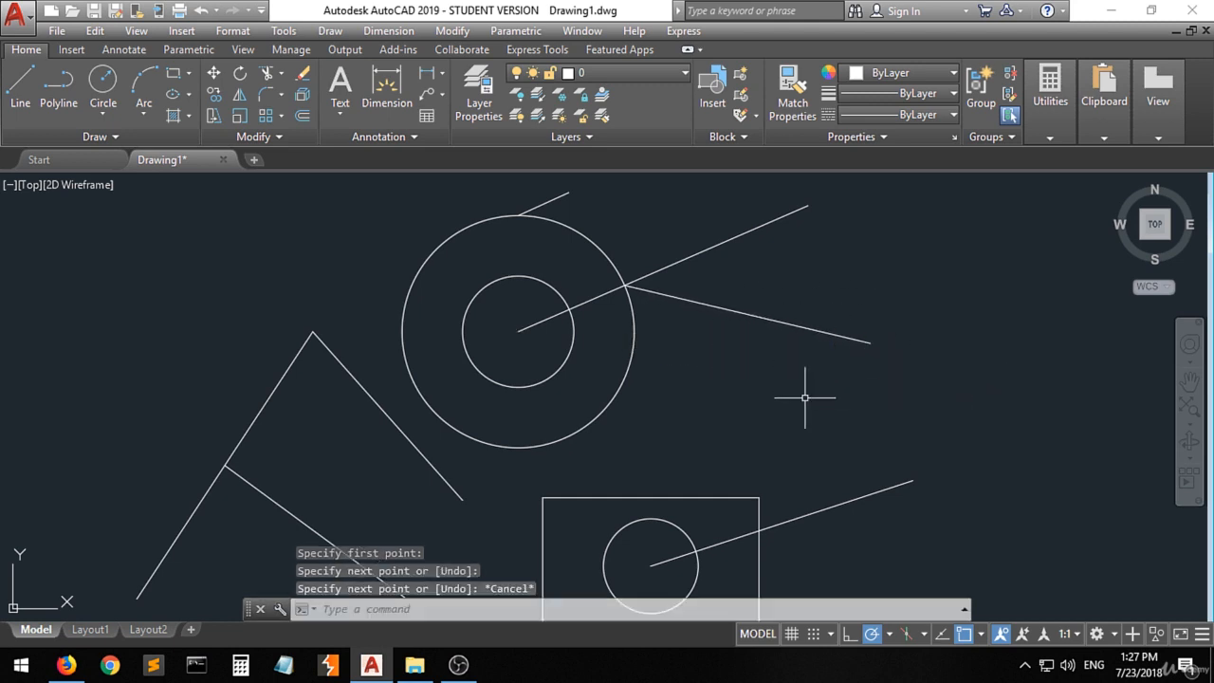
# - Enable the Extension object snap mode
pyautogui.click(981, 635)
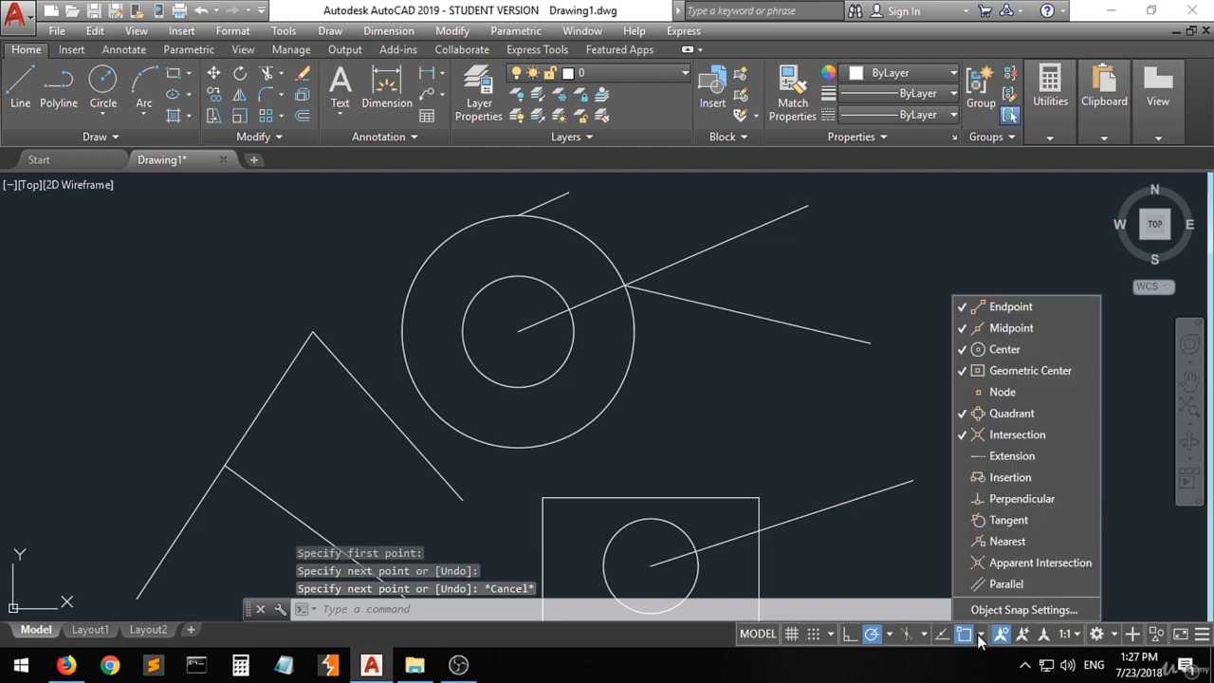
pyautogui.click(1029, 461)
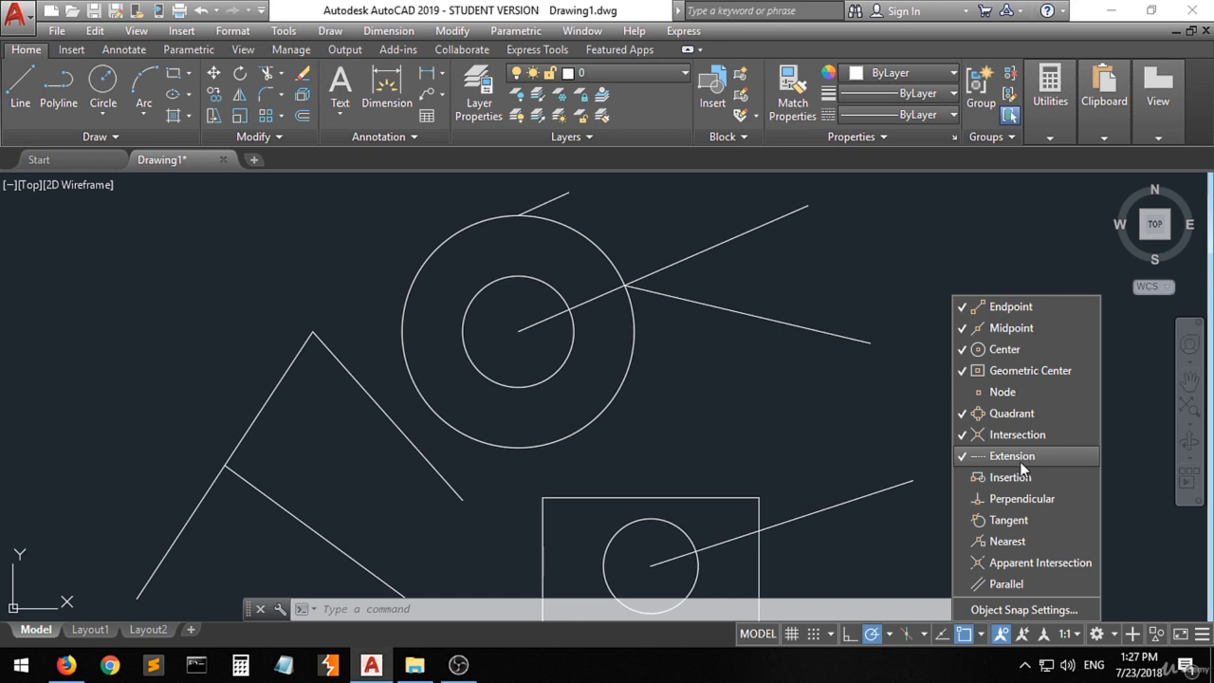
pyautogui.click(820, 430)
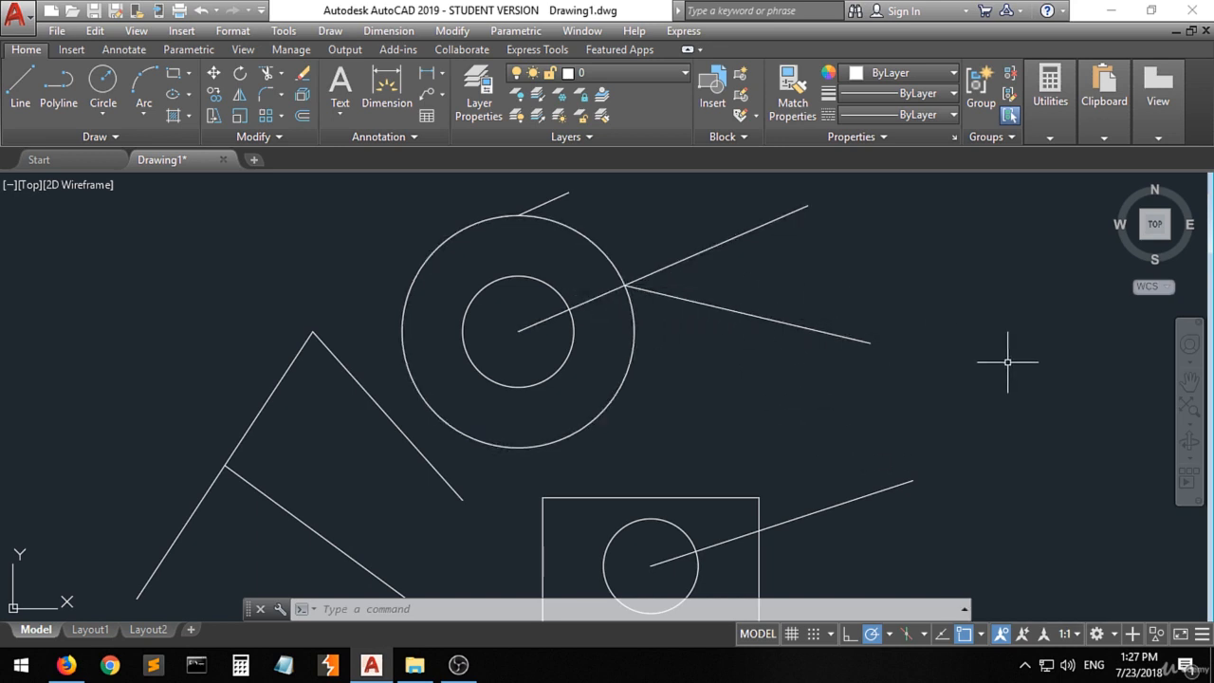
# - Draw a line from the right endpoint of the line that starts at the circle intersection, continuing along its extension down to the right
pyautogui.click(20, 84)
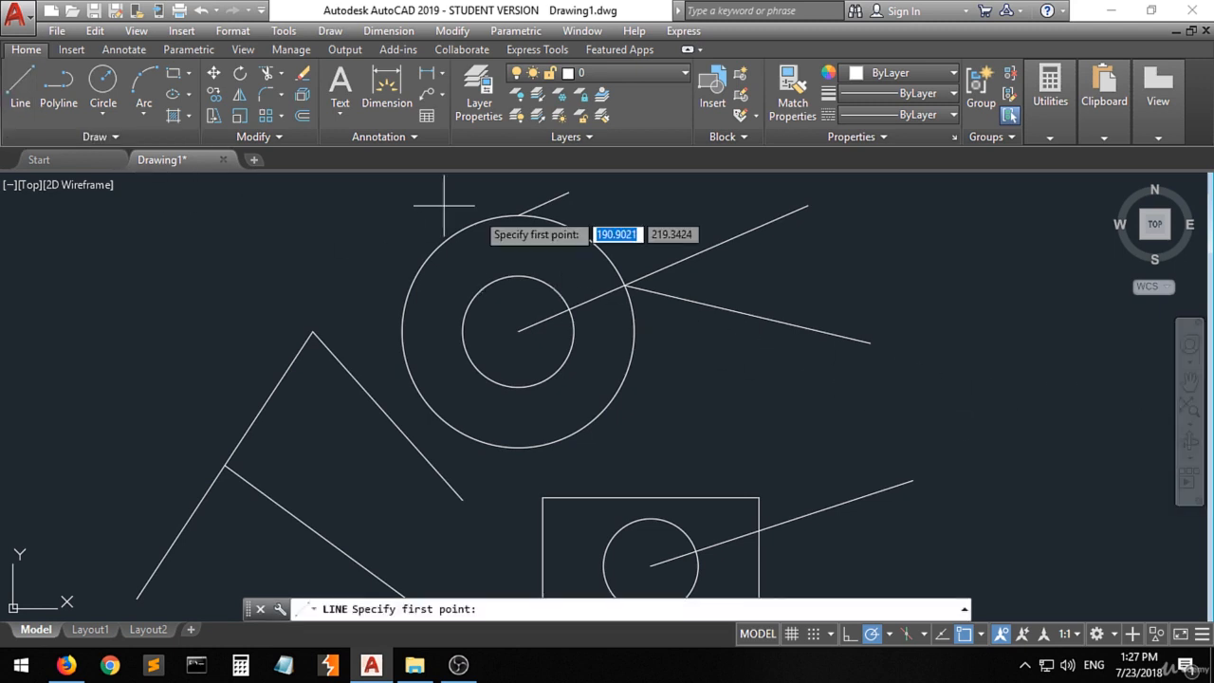
pyautogui.click(871, 343)
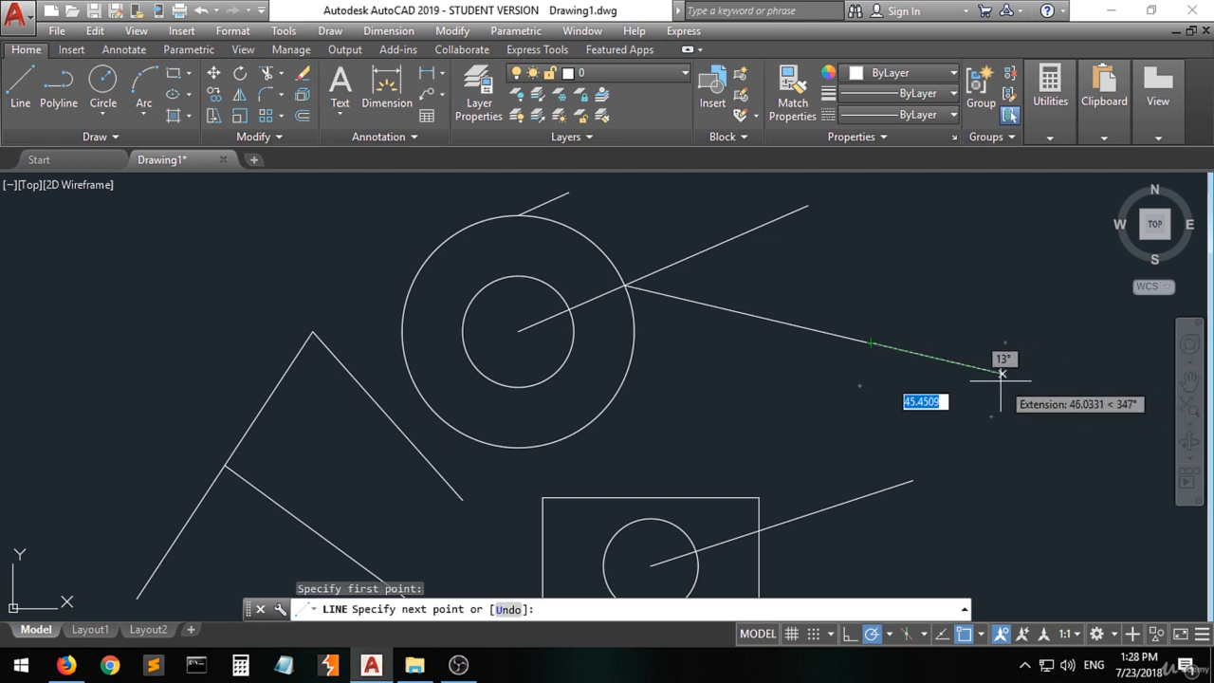
pyautogui.click(1096, 395)
pyautogui.press('Return')
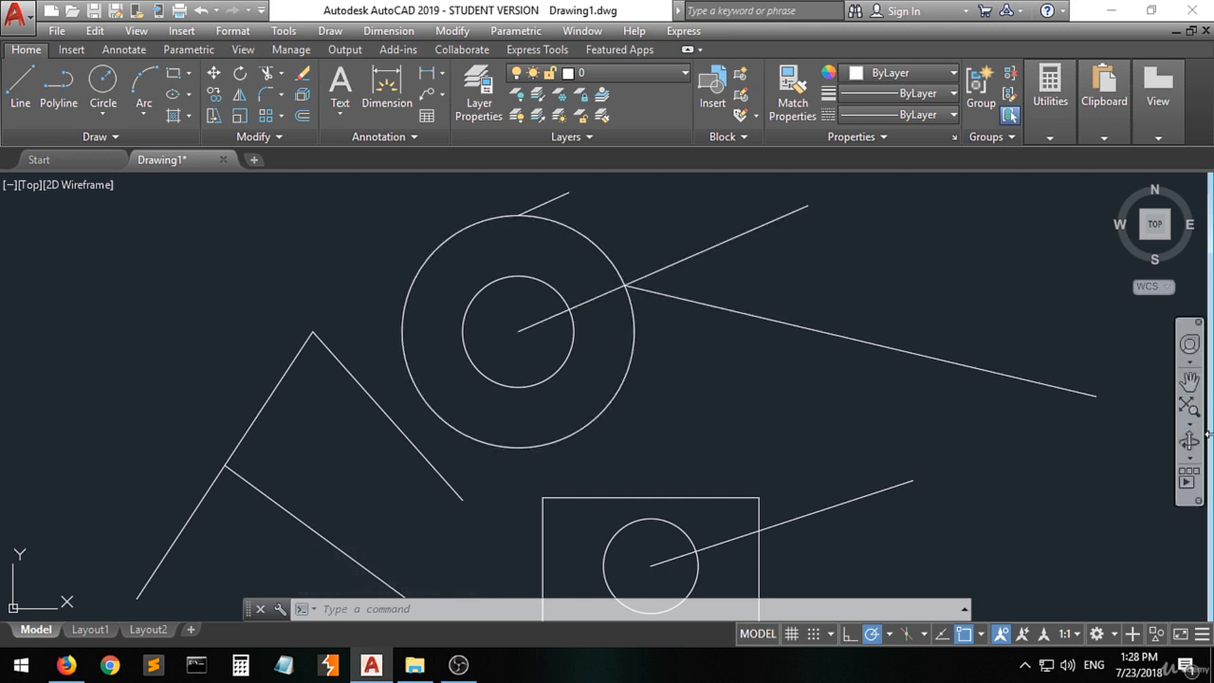
# - Turn off the Geometric Center and Quadrant object snap modes
pyautogui.click(981, 636)
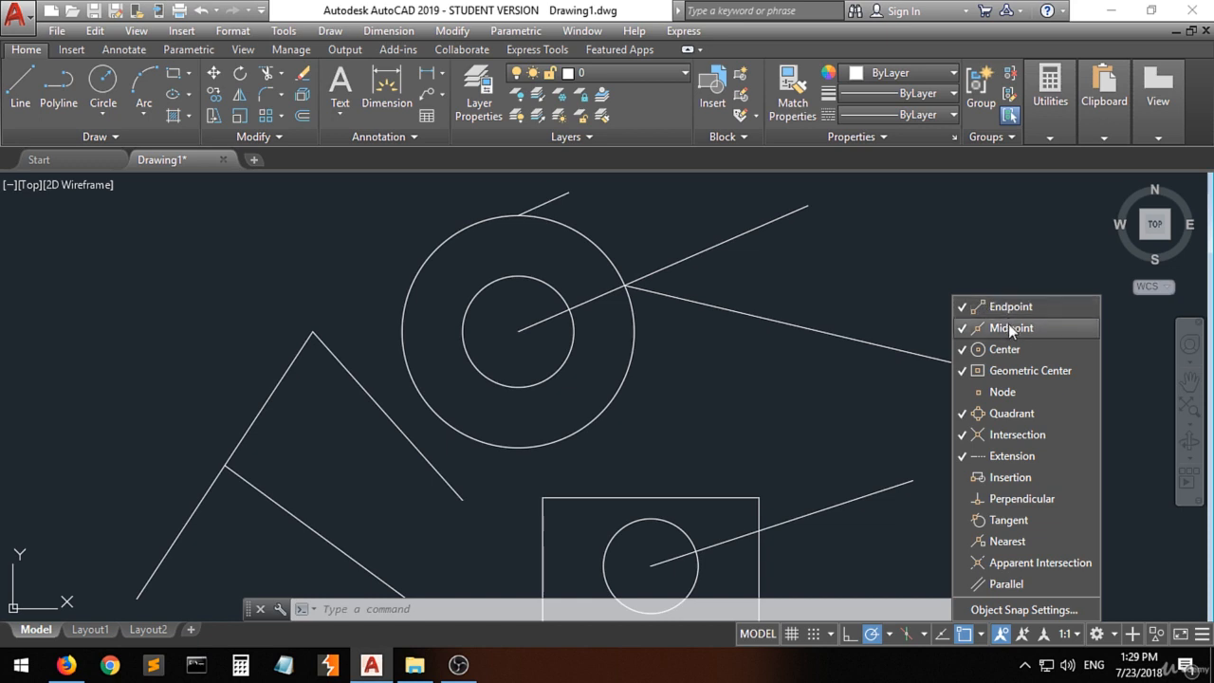
pyautogui.click(1008, 371)
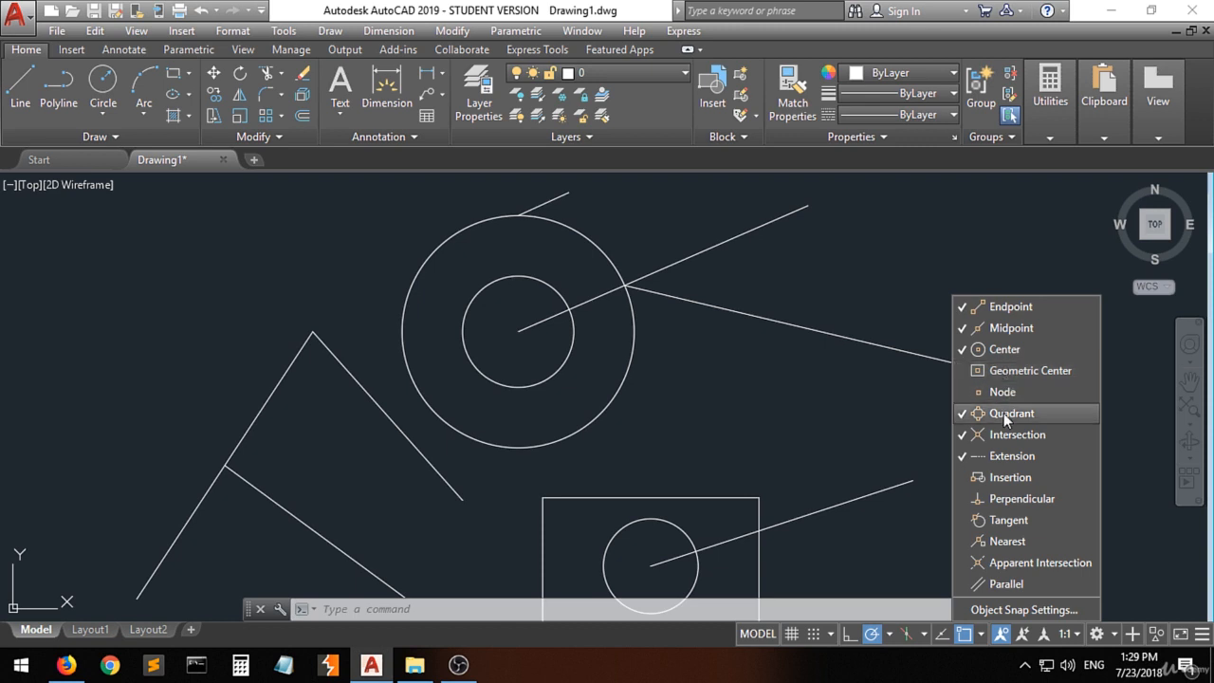
pyautogui.click(1003, 413)
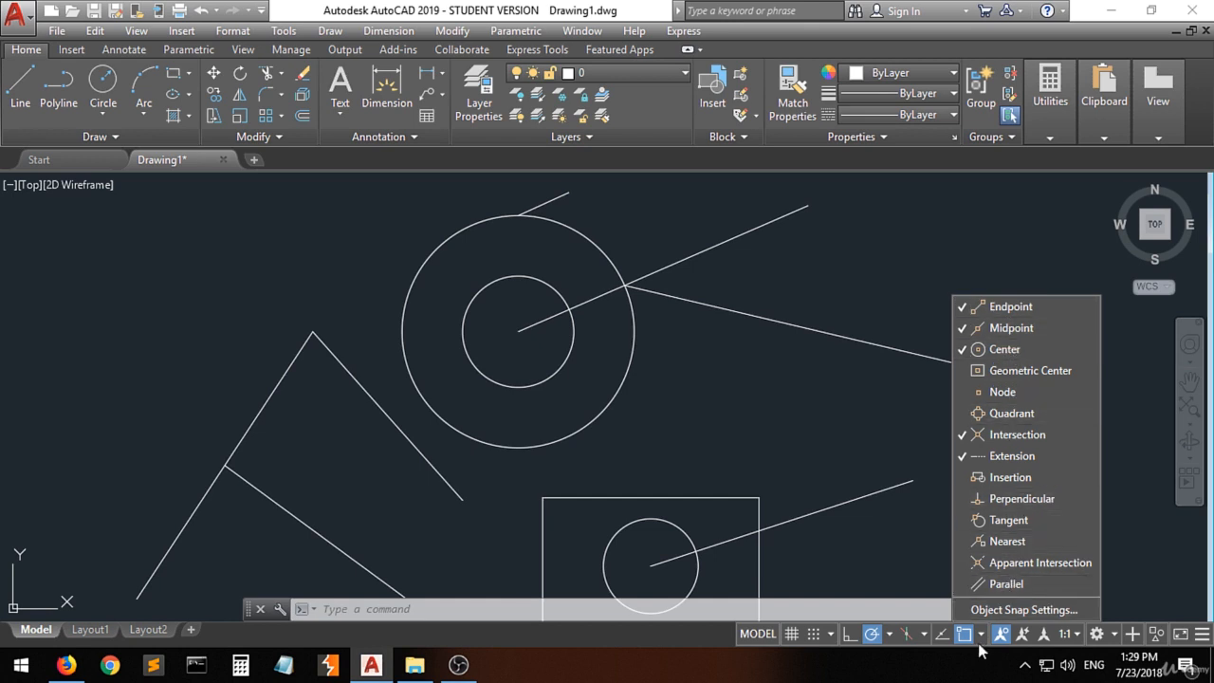
pyautogui.scroll(-2, 686, 376)
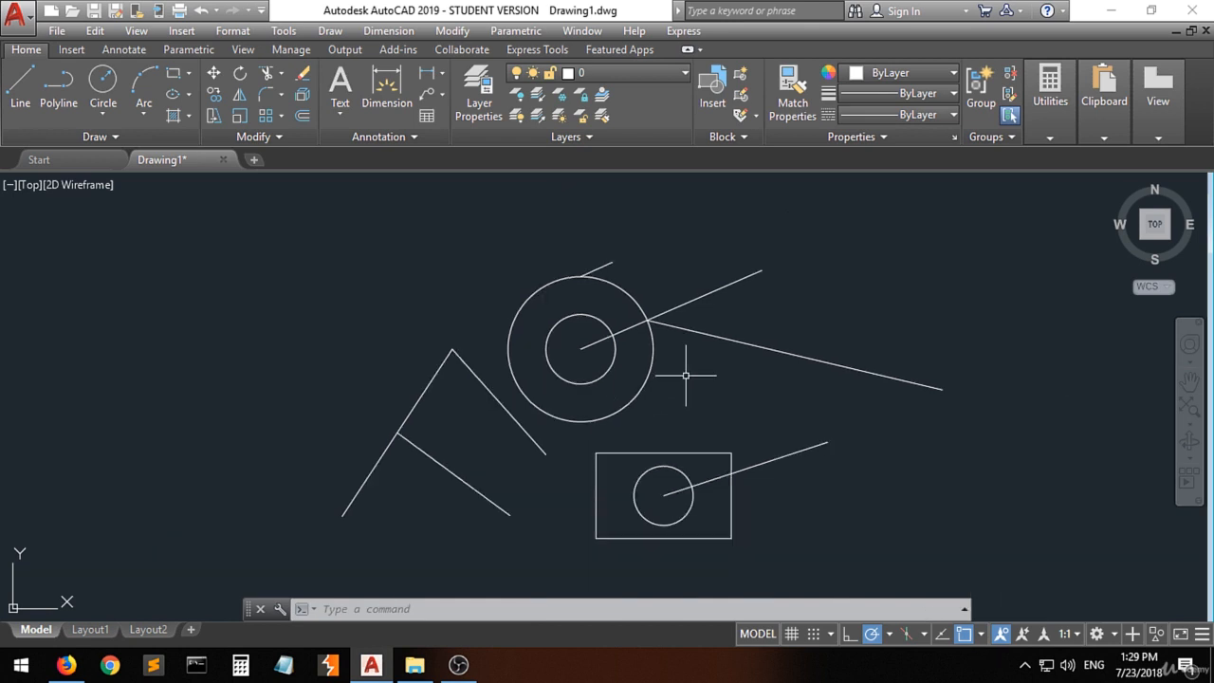